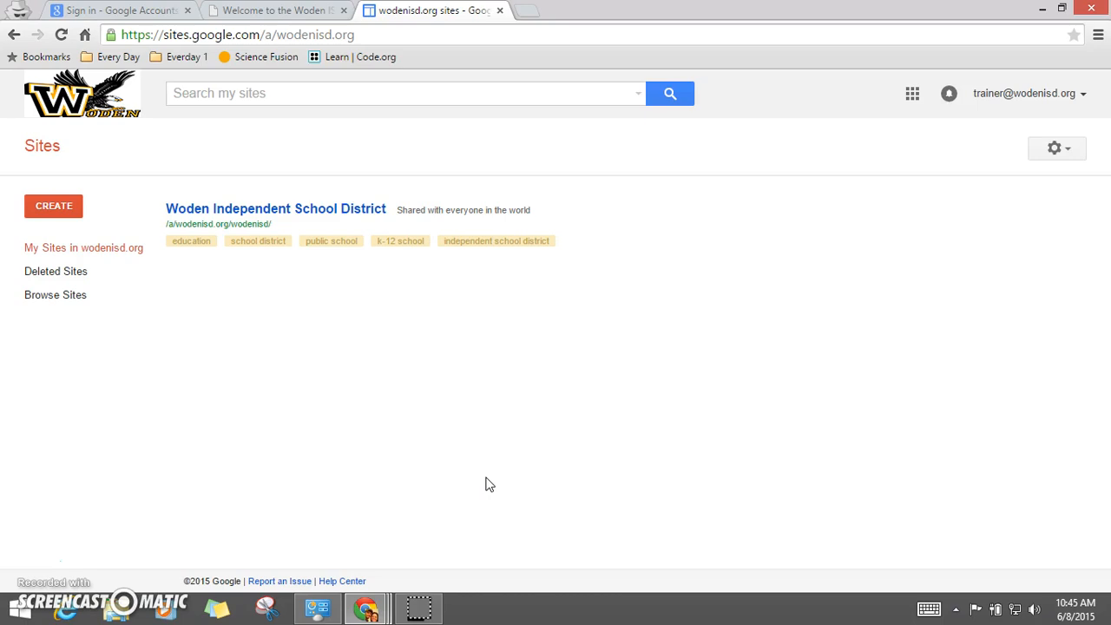
Step: Start a new site from the blank template, naming it with the teacher's name followed by 's Website
{"action": "left_click", "coordinate": [913, 94]}
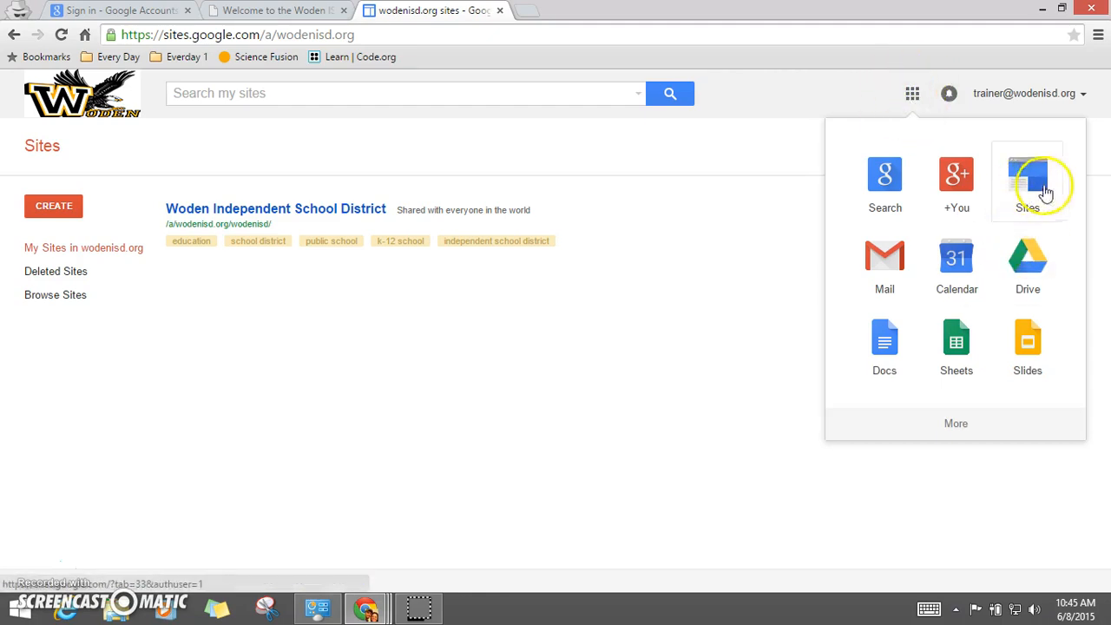
{"action": "left_click", "coordinate": [686, 354]}
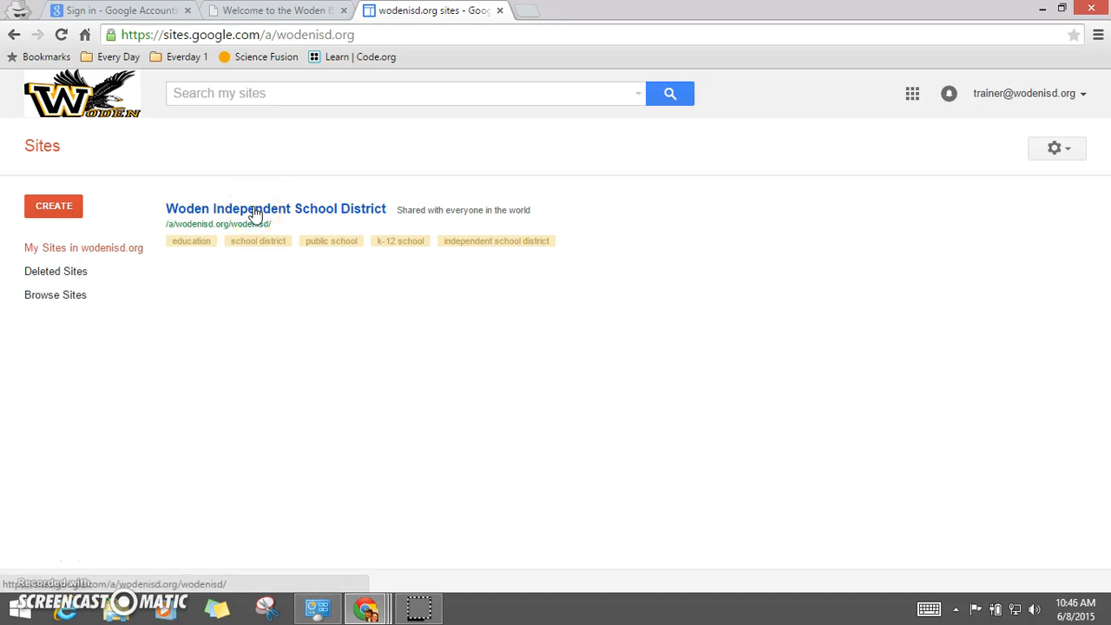
{"action": "left_click", "coordinate": [51, 214]}
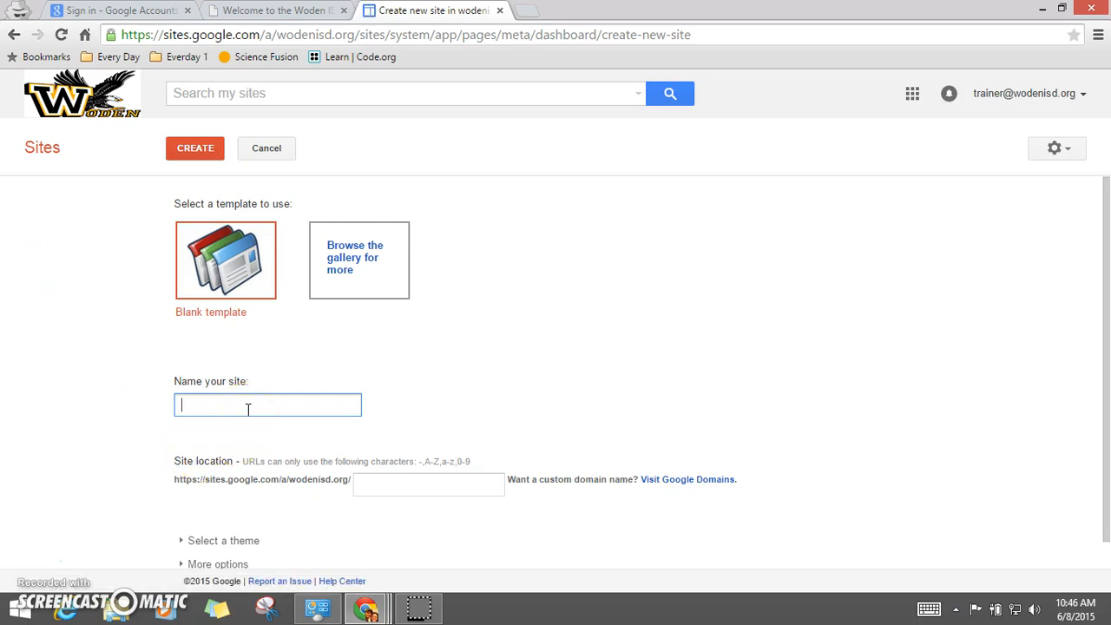
{"action": "type", "text": "Mrs. Mitchell's Website"}
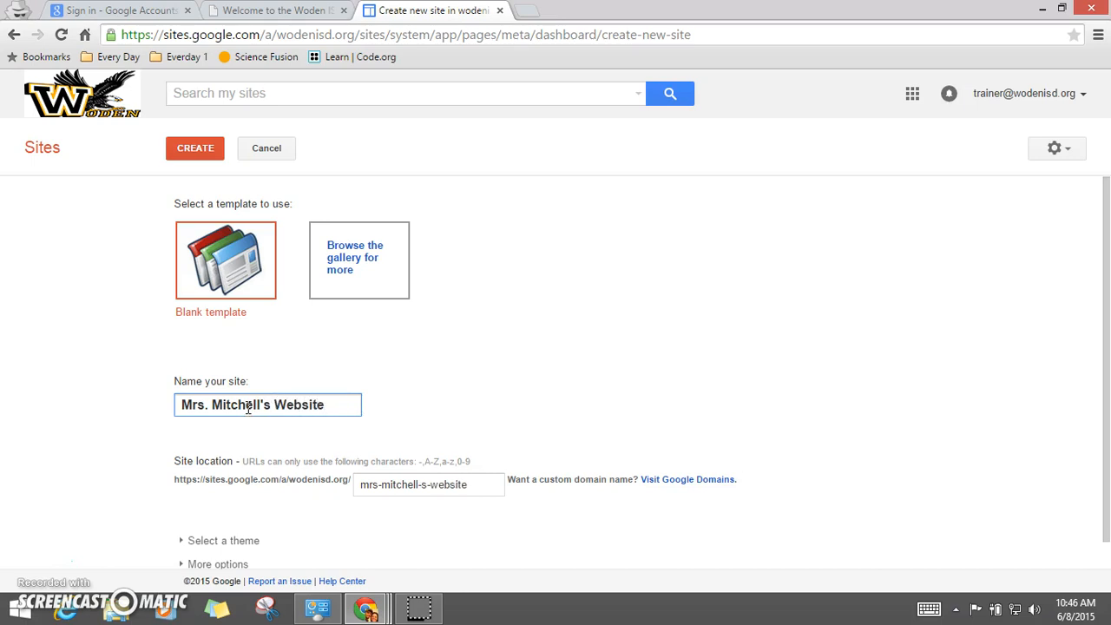
Step: Expand the theme options and browse through the available site themes
{"action": "left_click", "coordinate": [389, 401]}
{"action": "scroll", "coordinate": [622, 487], "scroll_direction": "down", "scroll_amount": 1}
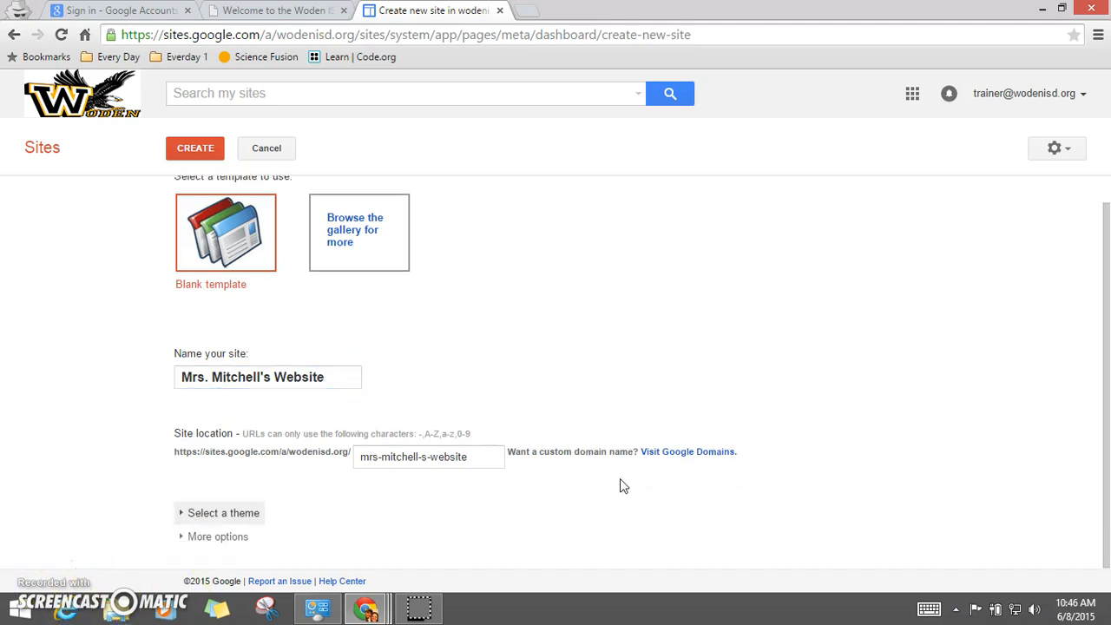
{"action": "left_click", "coordinate": [208, 516]}
{"action": "scroll", "coordinate": [205, 512], "scroll_direction": "down", "scroll_amount": 4}
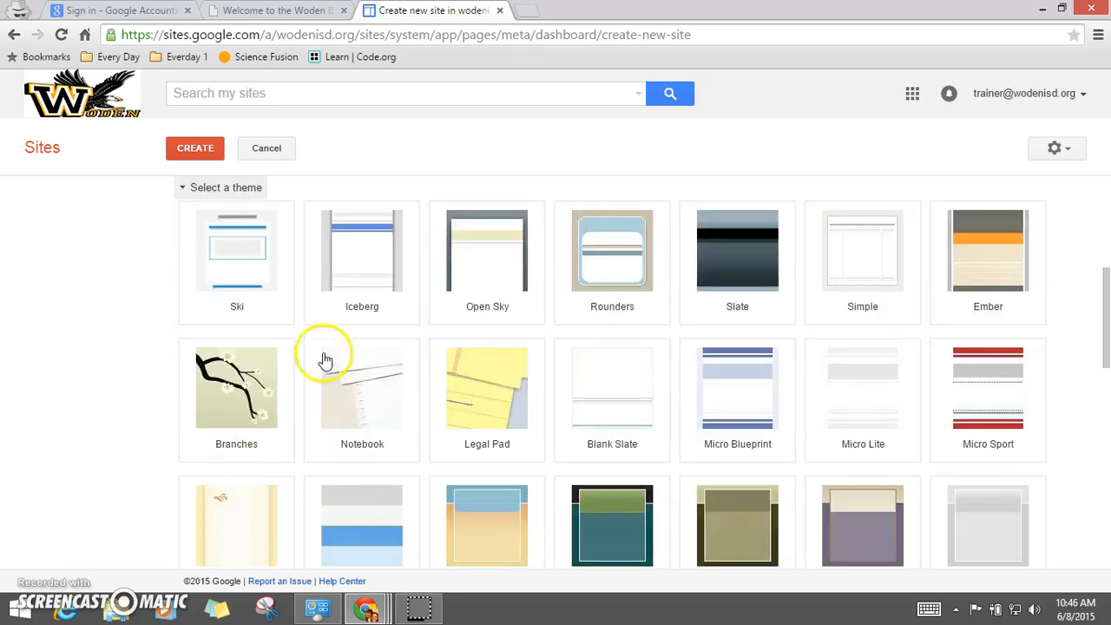
{"action": "scroll", "coordinate": [720, 483], "scroll_direction": "down", "scroll_amount": 3}
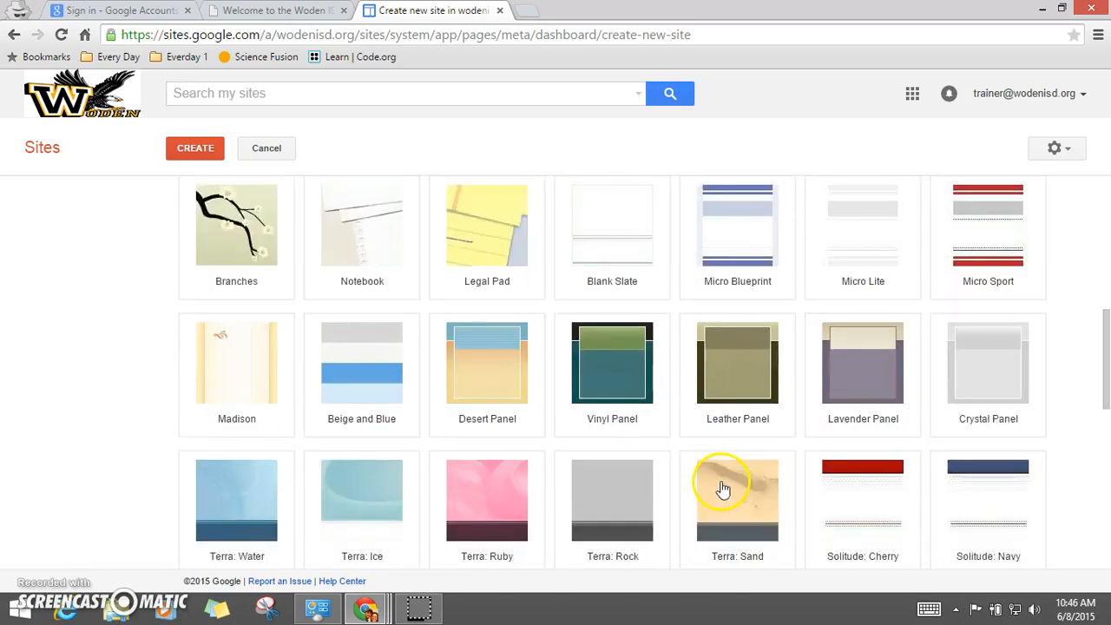
{"action": "scroll", "coordinate": [862, 505], "scroll_direction": "down", "scroll_amount": 1}
{"action": "scroll", "coordinate": [861, 506], "scroll_direction": "down", "scroll_amount": 4}
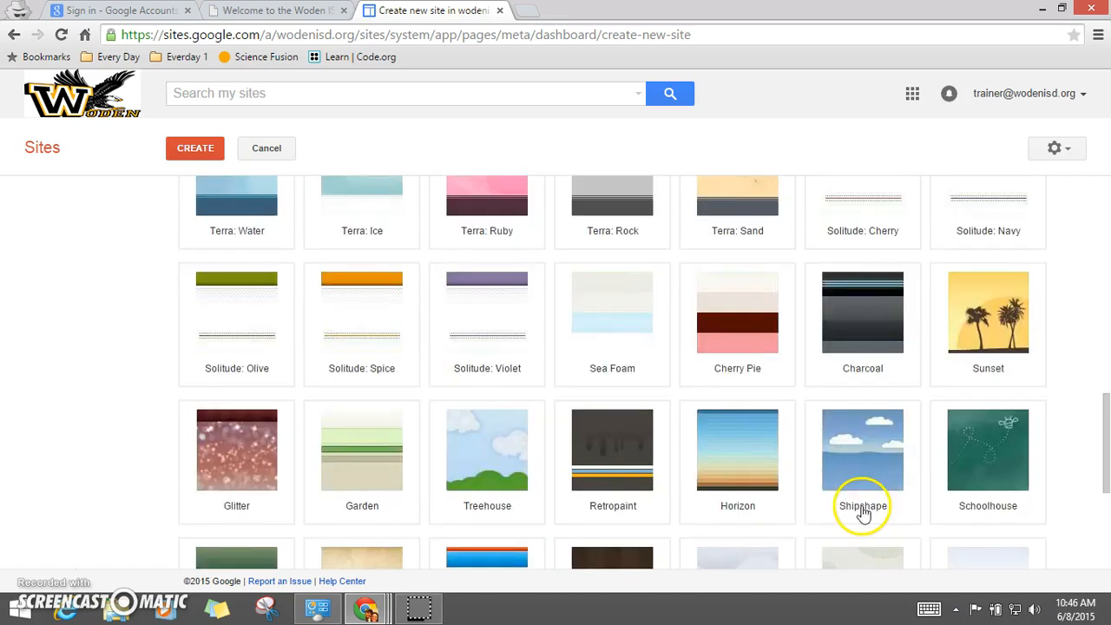
{"action": "scroll", "coordinate": [861, 505], "scroll_direction": "up", "scroll_amount": 6}
{"action": "scroll", "coordinate": [864, 513], "scroll_direction": "up", "scroll_amount": 4}
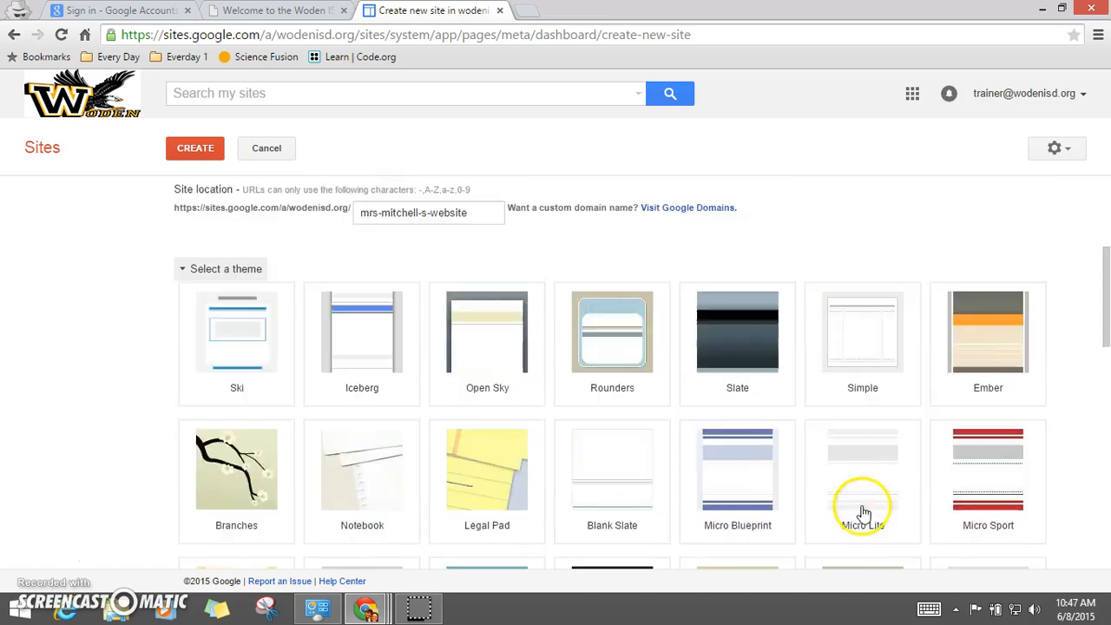
Step: Pick the Rounders theme and create the site
{"action": "left_click", "coordinate": [615, 341]}
{"action": "scroll", "coordinate": [570, 469], "scroll_direction": "down", "scroll_amount": 7}
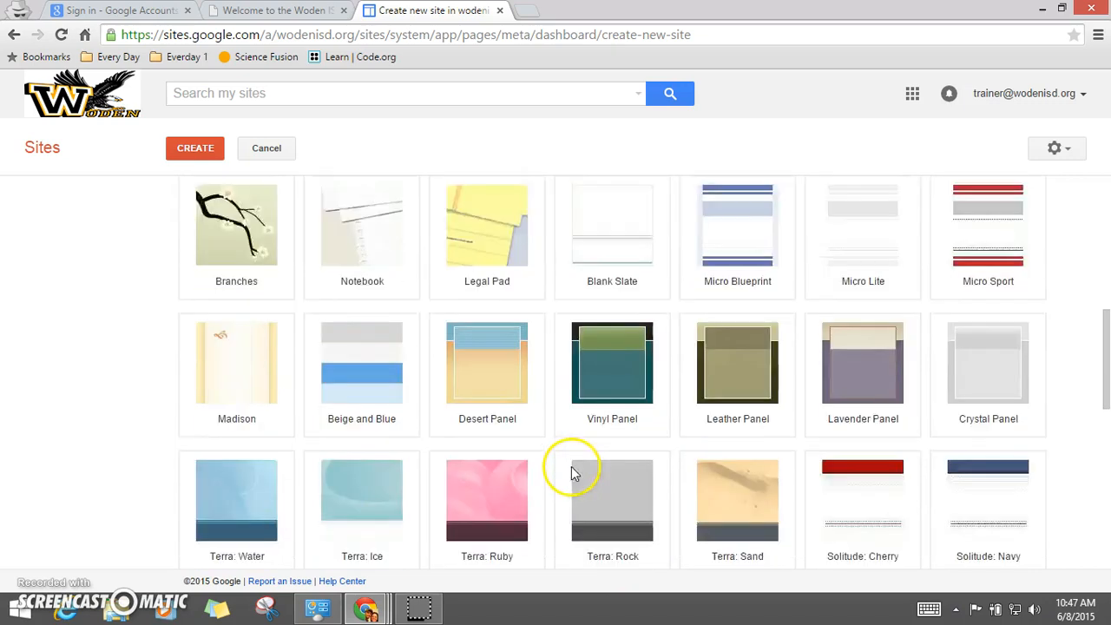
{"action": "scroll", "coordinate": [571, 469], "scroll_direction": "up", "scroll_amount": 8}
{"action": "scroll", "coordinate": [570, 469], "scroll_direction": "up", "scroll_amount": 4}
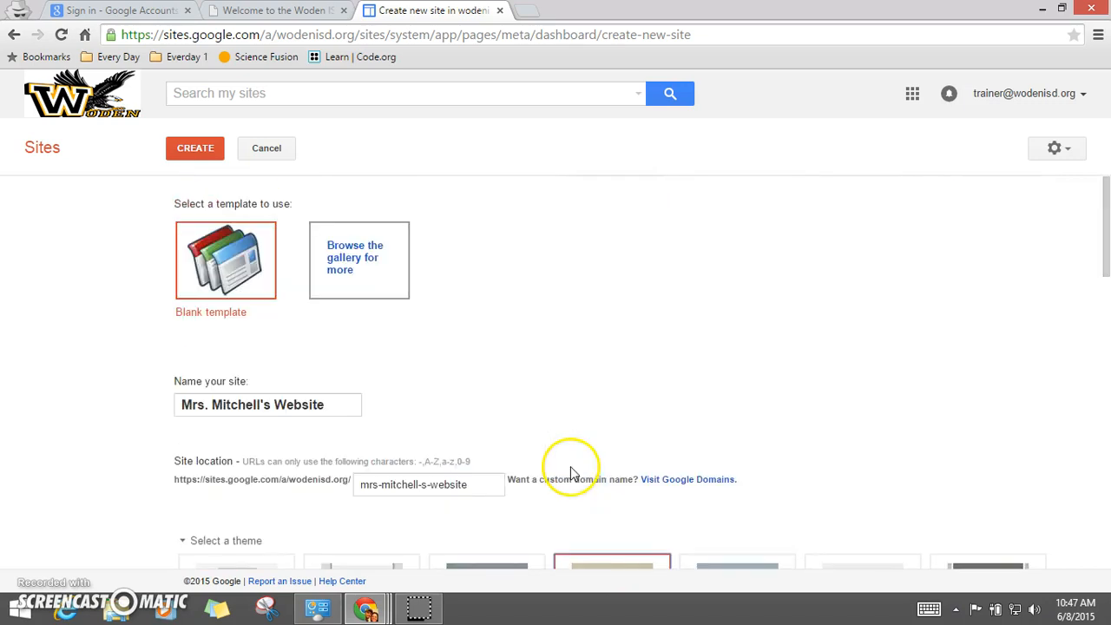
{"action": "left_click", "coordinate": [202, 151]}
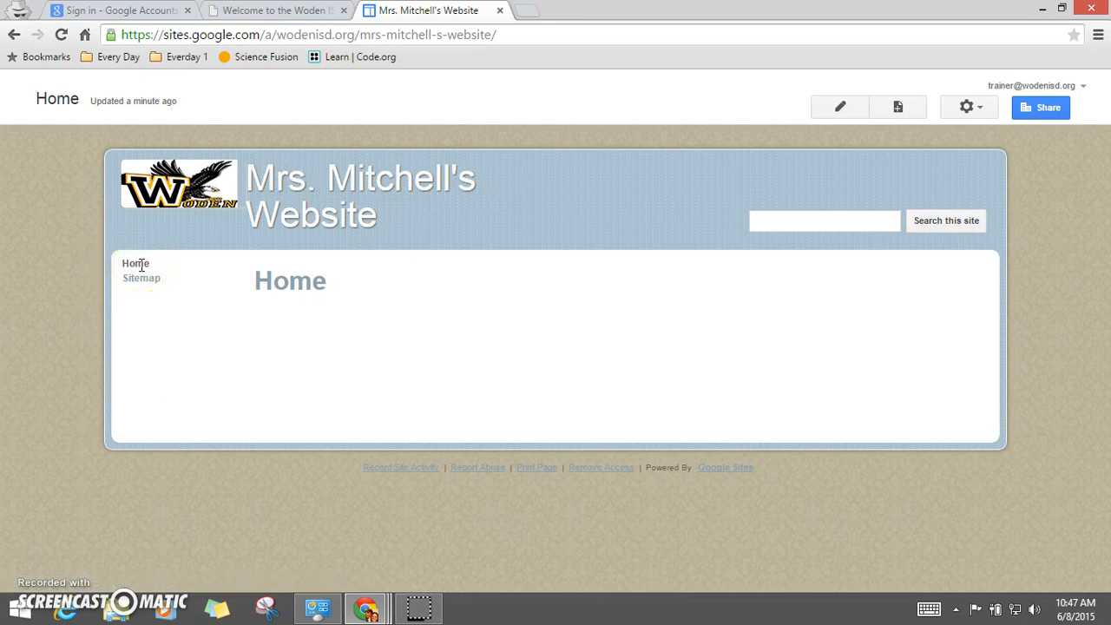
Step: Edit the home page and replace its title with Welcome!
{"action": "left_click", "coordinate": [842, 108]}
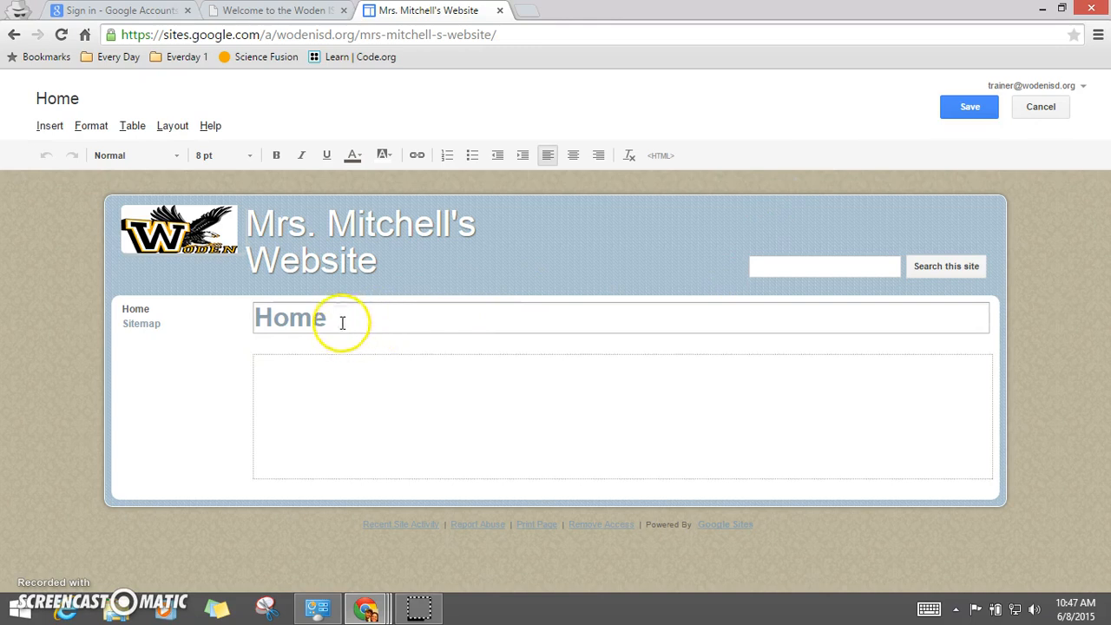
{"action": "left_click_drag", "start_coordinate": [346, 323], "coordinate": [247, 323]}
{"action": "type", "text": "Wel"}
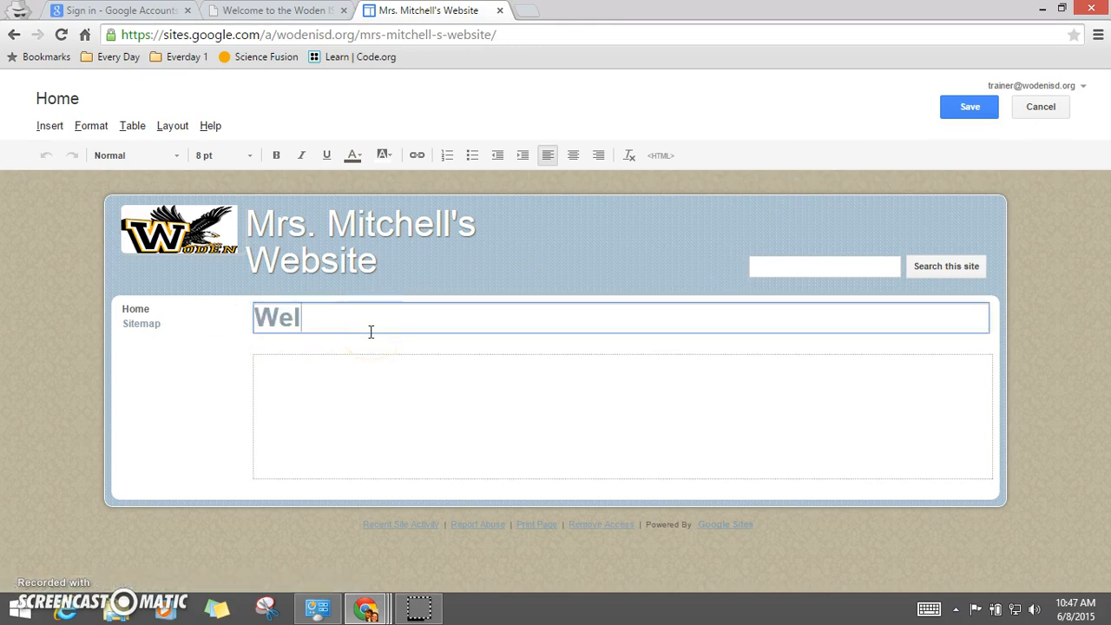
{"action": "type", "text": "come!"}
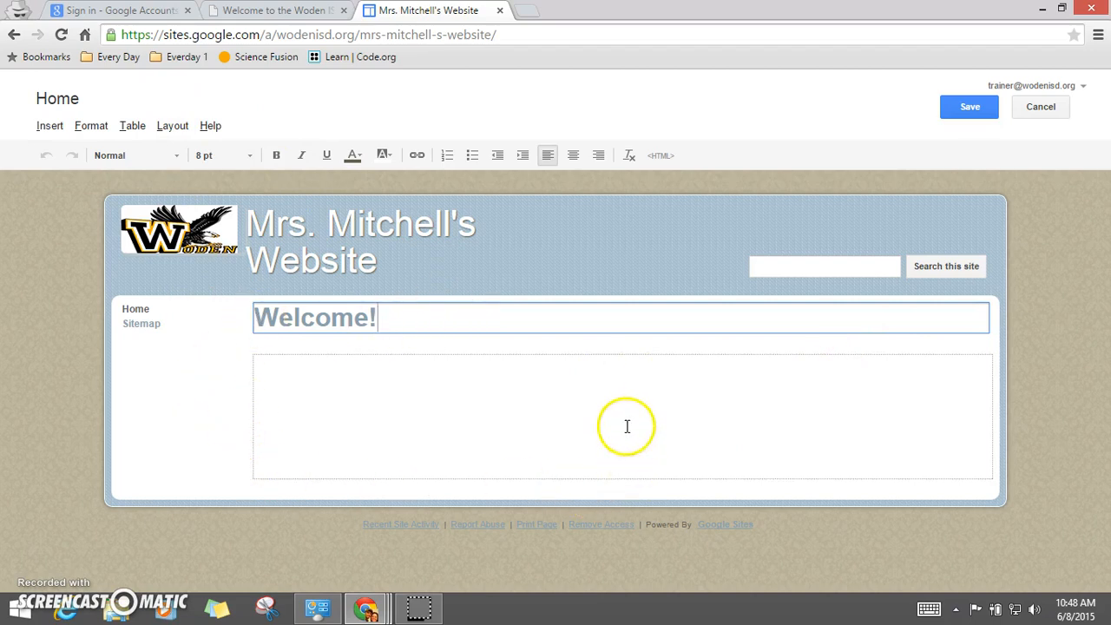
Step: Apply the Three column page layout to the home page
{"action": "left_click", "coordinate": [178, 130]}
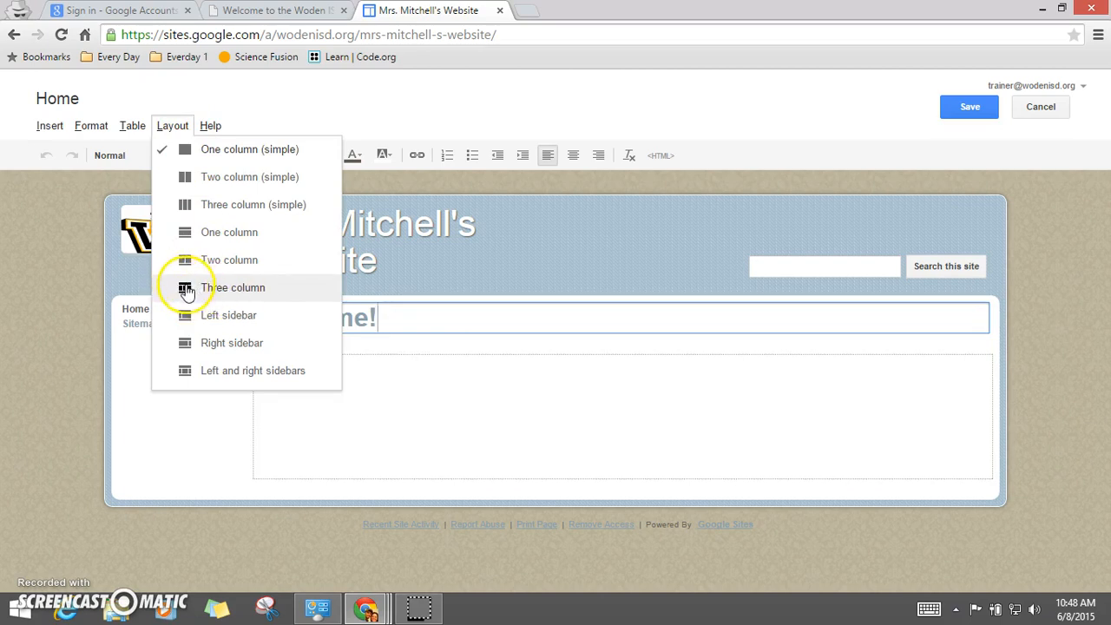
{"action": "left_click", "coordinate": [244, 297]}
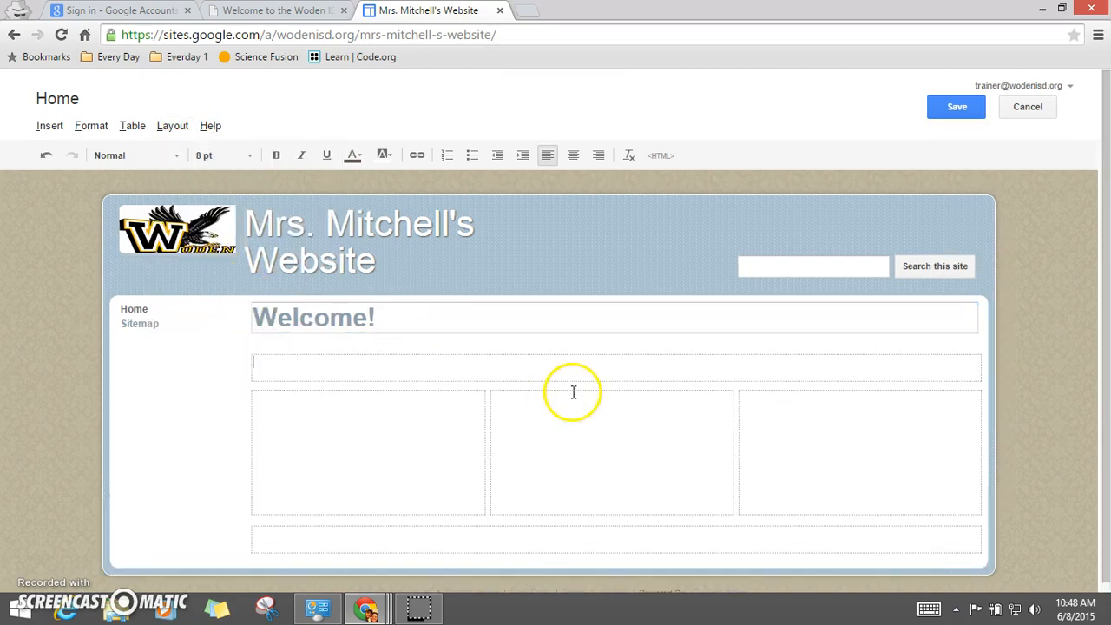
{"action": "scroll", "coordinate": [597, 377], "scroll_direction": "down", "scroll_amount": 1}
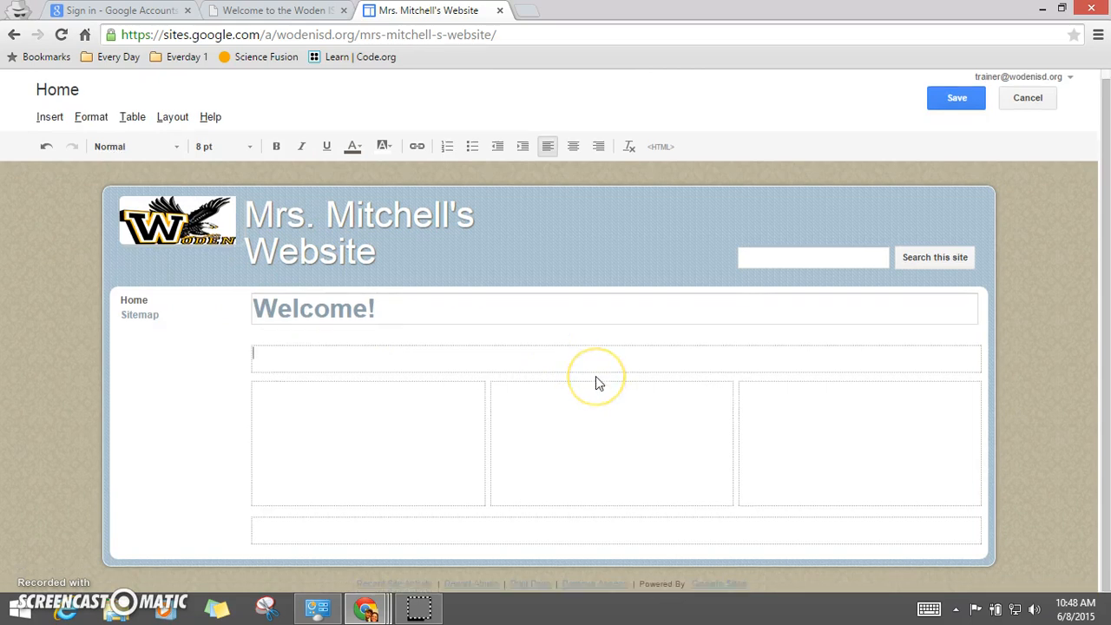
Step: Write "Thank you for visiting." in the full-width section under the title
{"action": "left_click", "coordinate": [415, 354]}
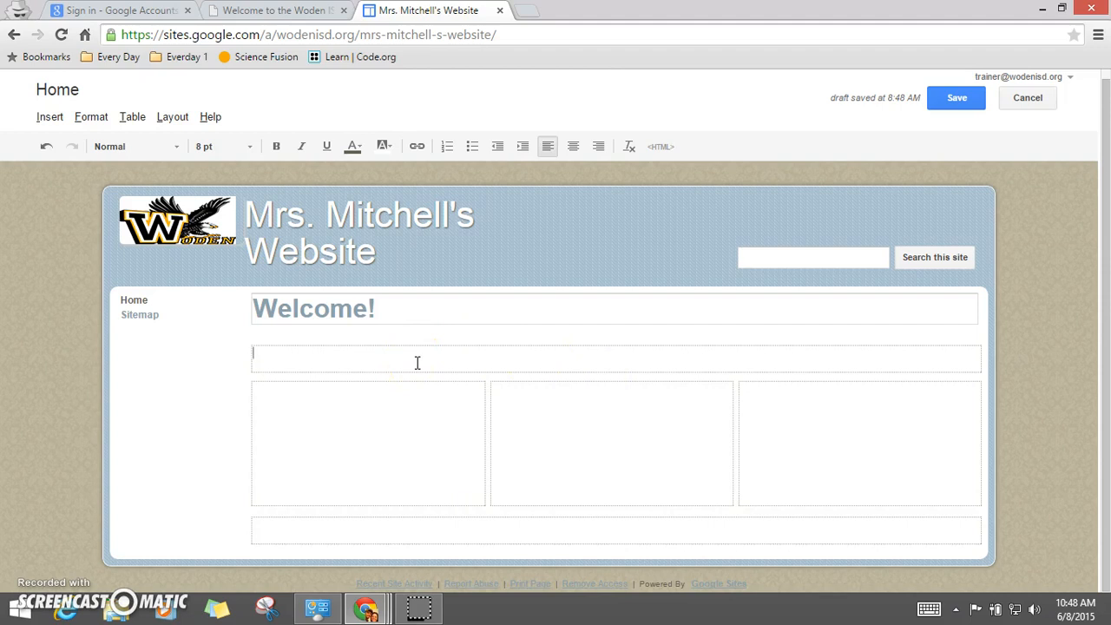
{"action": "type", "text": "Thank you for visiting."}
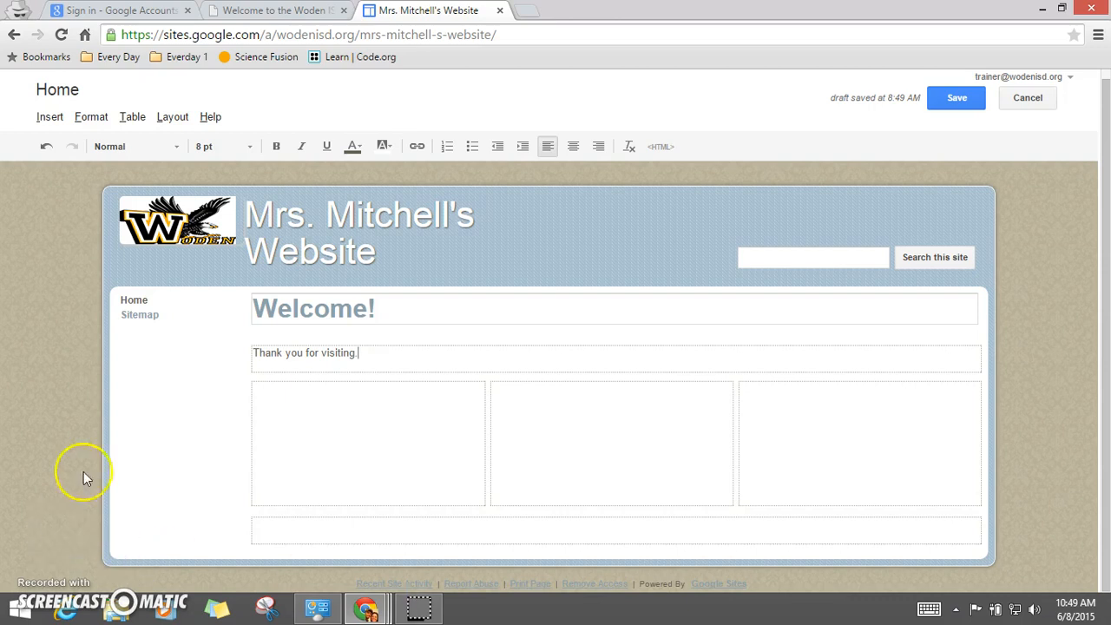
Step: Insert an image into the left column by uploading me jasper.jpg from the Desktop
{"action": "left_click", "coordinate": [290, 408]}
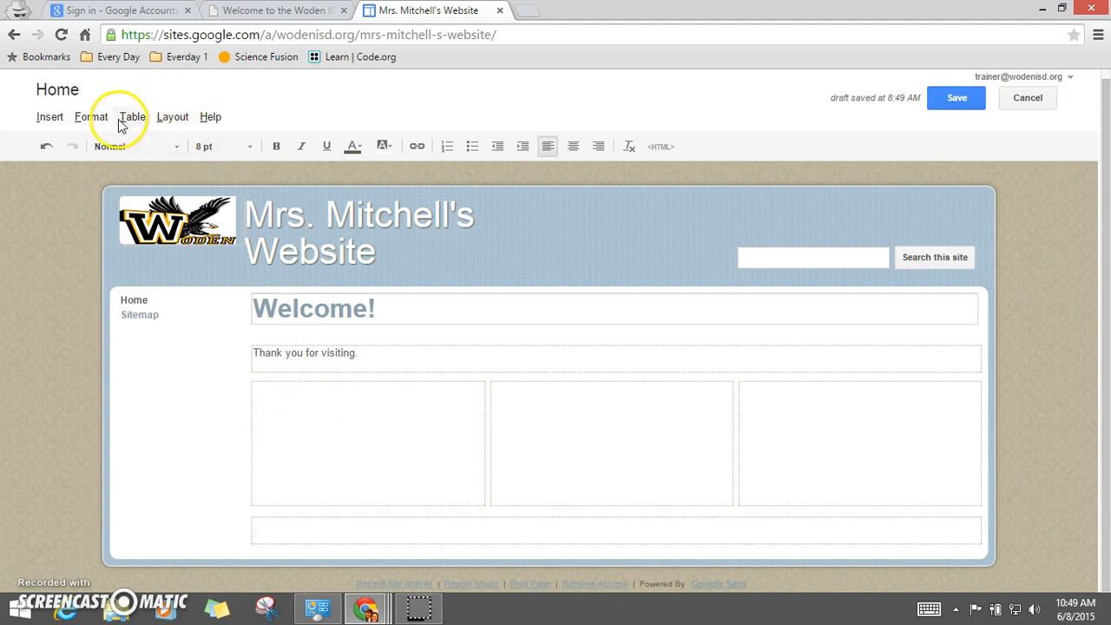
{"action": "left_click", "coordinate": [50, 118]}
{"action": "left_click", "coordinate": [108, 178]}
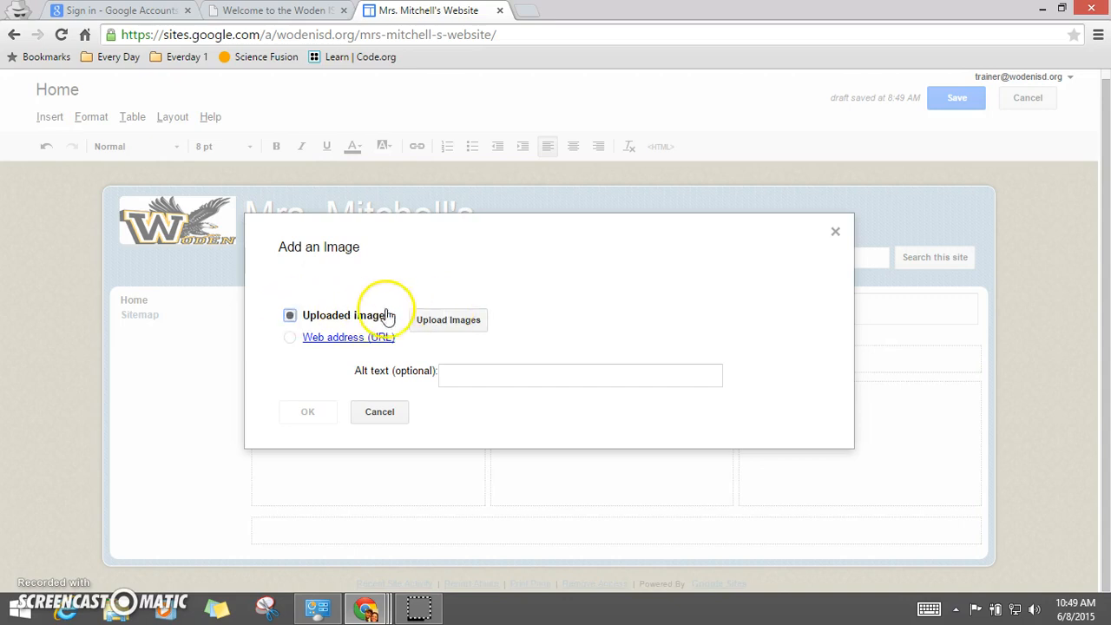
{"action": "left_click", "coordinate": [474, 327]}
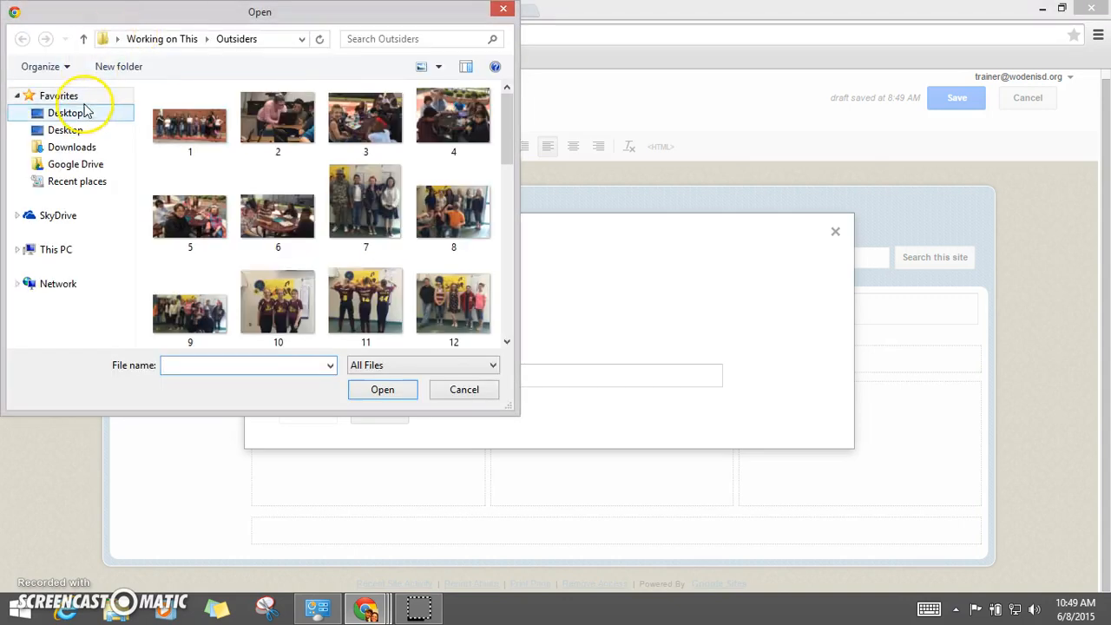
{"action": "left_click", "coordinate": [86, 118]}
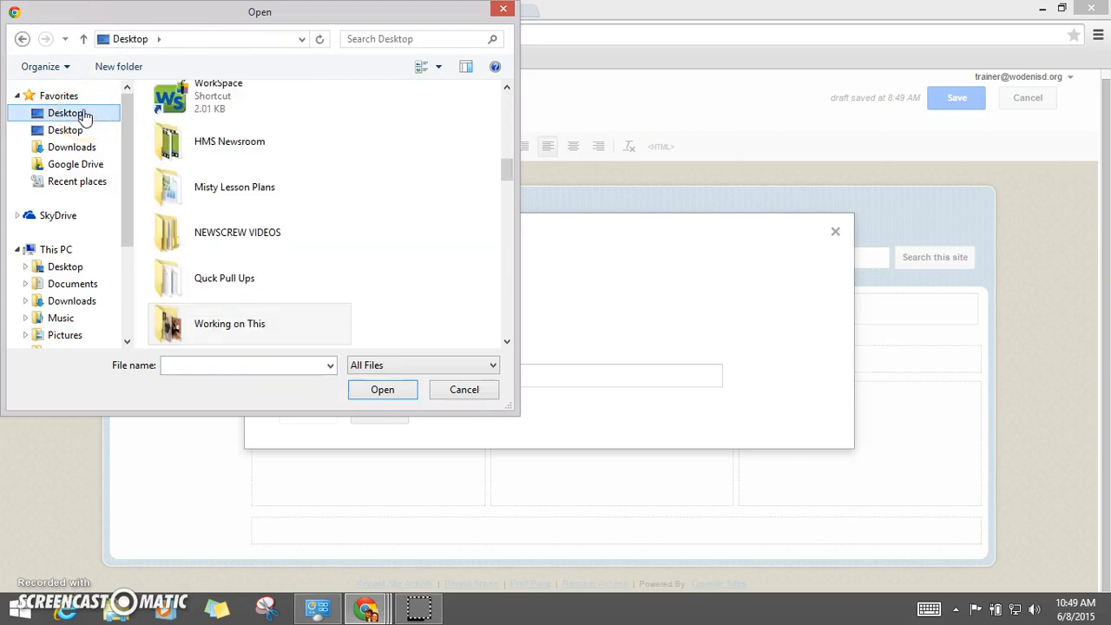
{"action": "left_click", "coordinate": [219, 365]}
{"action": "type", "text": "j"}
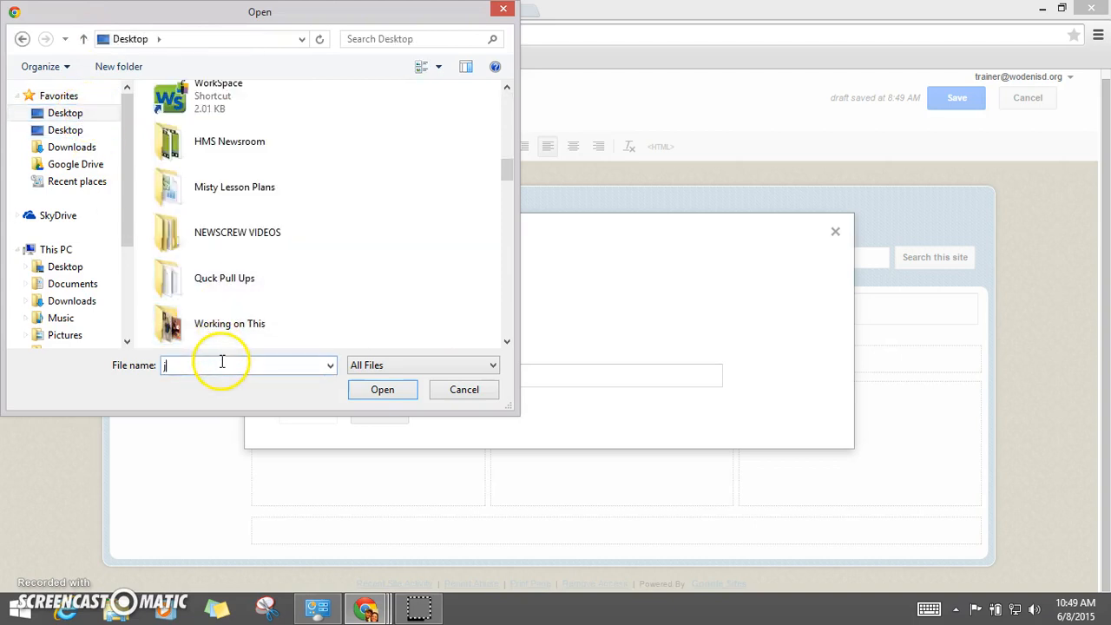
{"action": "type", "text": "asme"}
{"action": "left_click", "coordinate": [214, 383]}
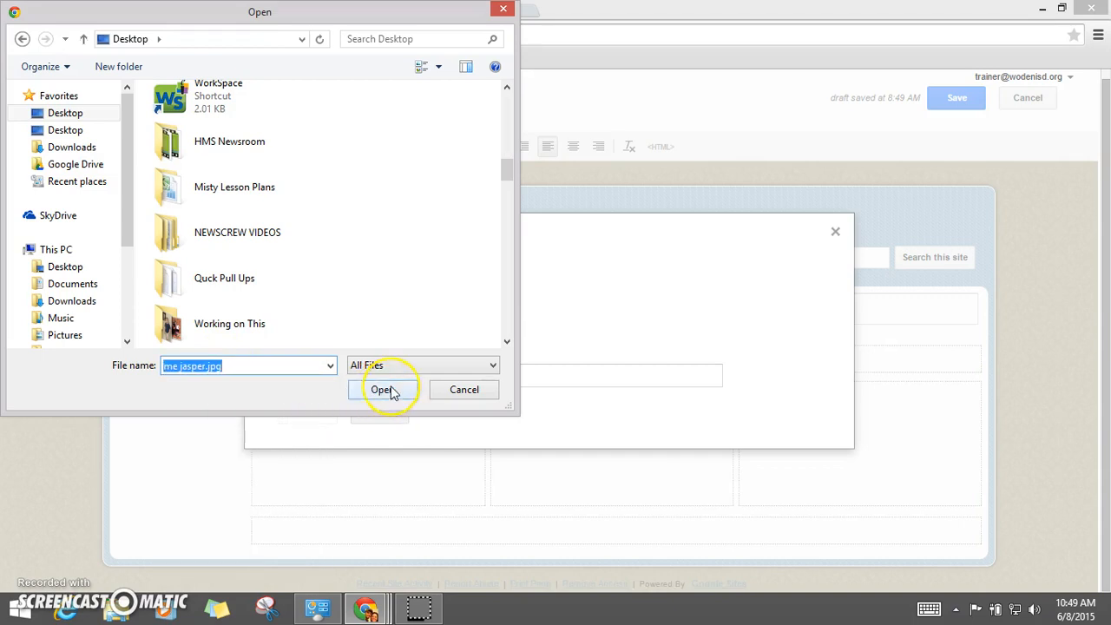
{"action": "left_click", "coordinate": [376, 392]}
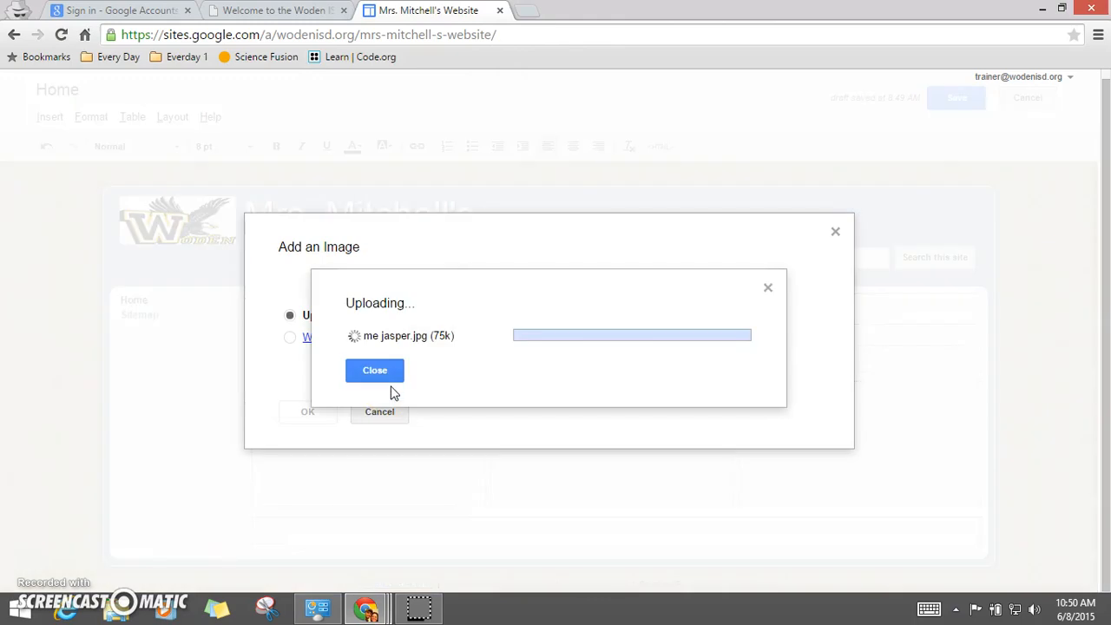
{"action": "left_click", "coordinate": [390, 375]}
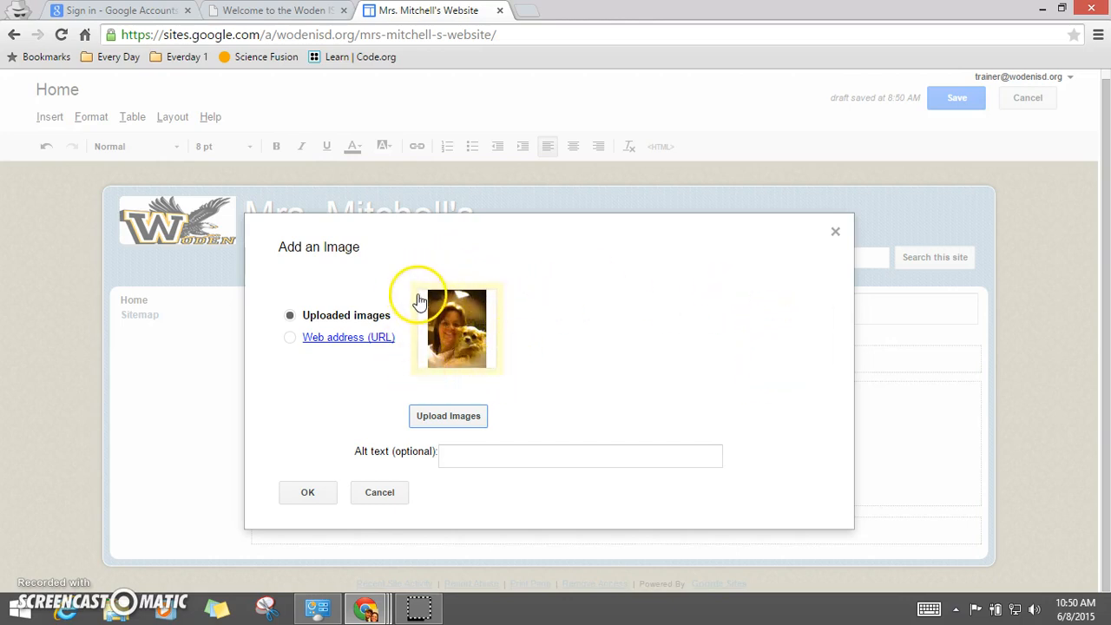
{"action": "left_click", "coordinate": [303, 494]}
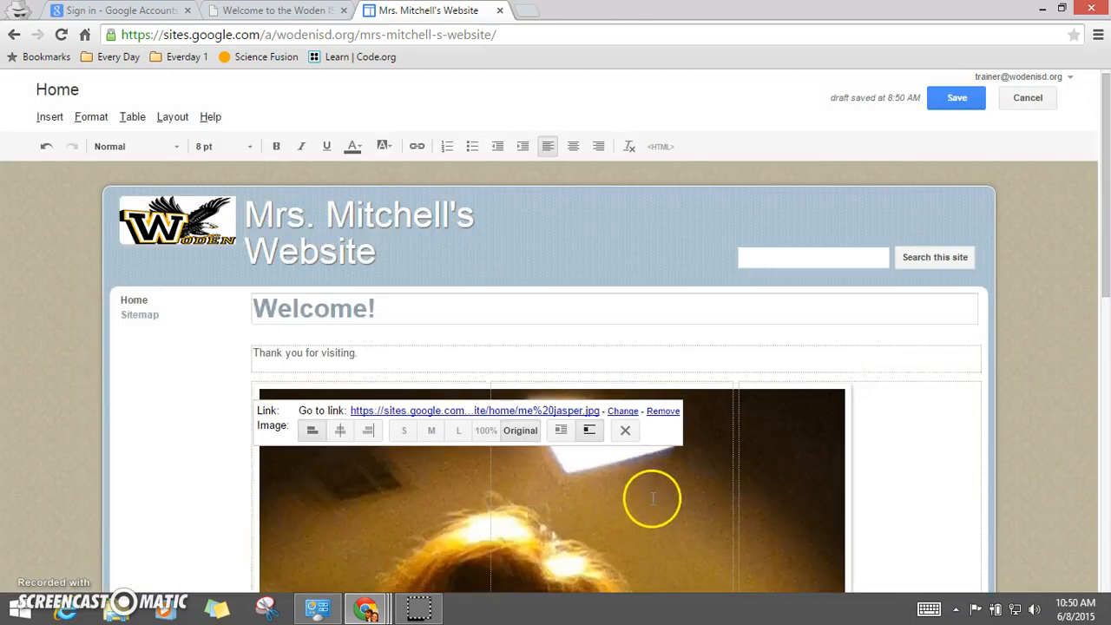
Step: Set the inserted image to the small size and adjust its alignment
{"action": "scroll", "coordinate": [651, 495], "scroll_direction": "down", "scroll_amount": 3}
{"action": "scroll", "coordinate": [582, 466], "scroll_direction": "up", "scroll_amount": 3}
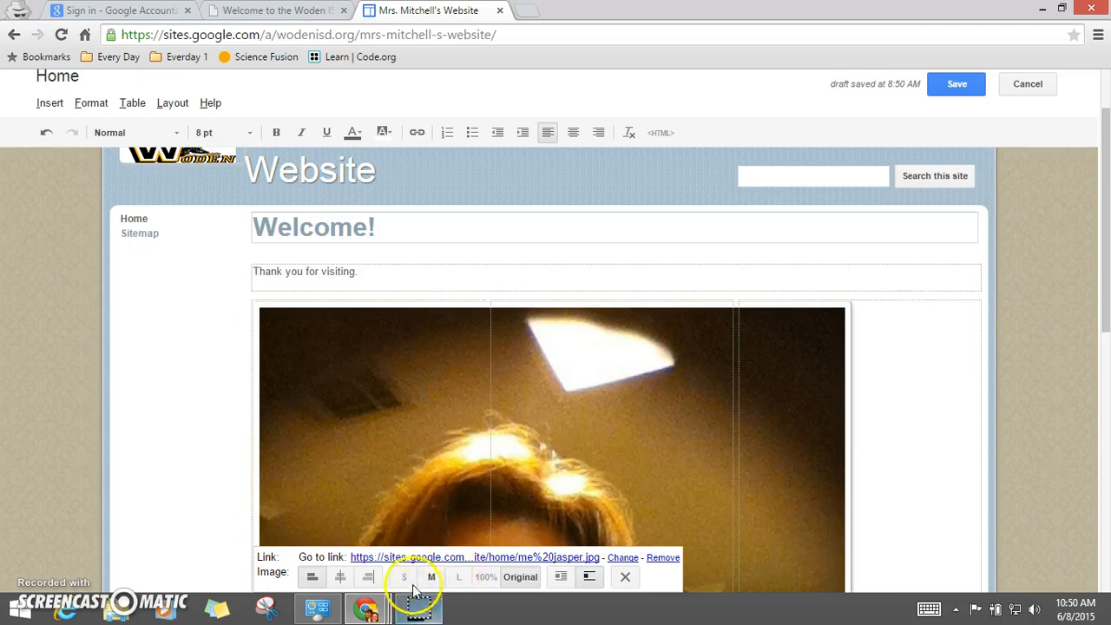
{"action": "left_click", "coordinate": [404, 577]}
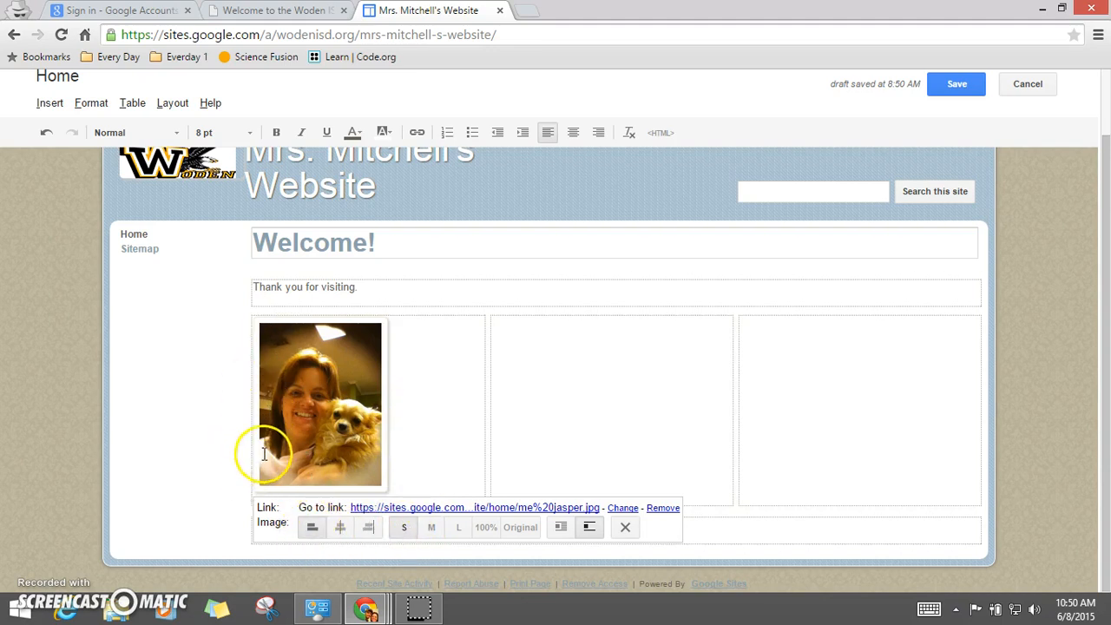
{"action": "left_click", "coordinate": [340, 527]}
{"action": "left_click", "coordinate": [357, 528]}
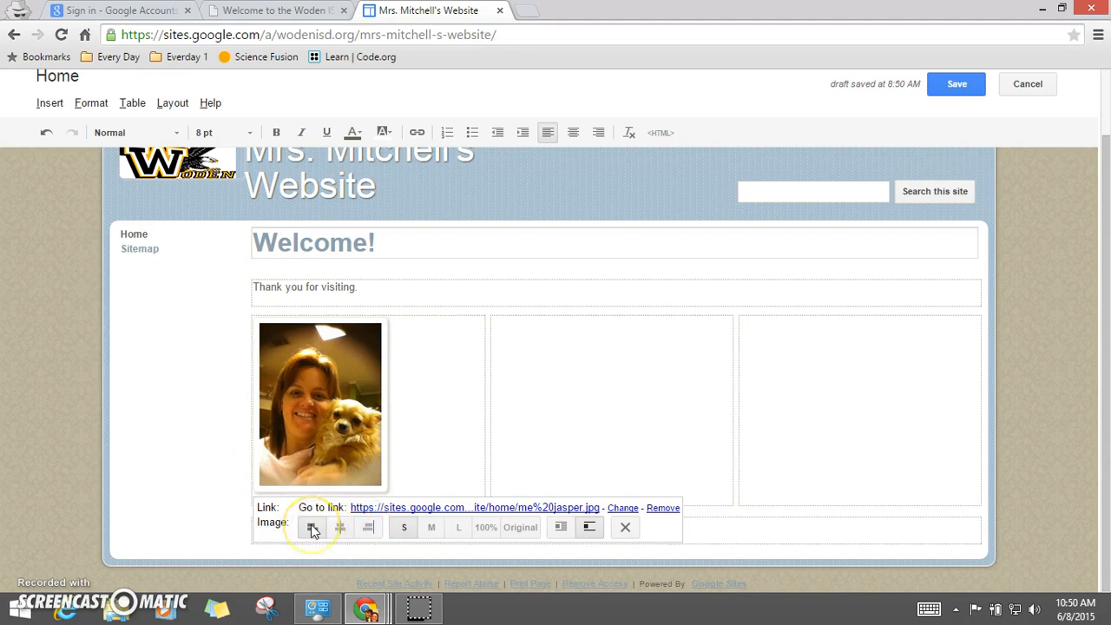
Step: Type the teacher's name and 7th Science on separate lines beneath the image
{"action": "left_click", "coordinate": [437, 442]}
{"action": "type", "text": "Mrs. Mitche"}
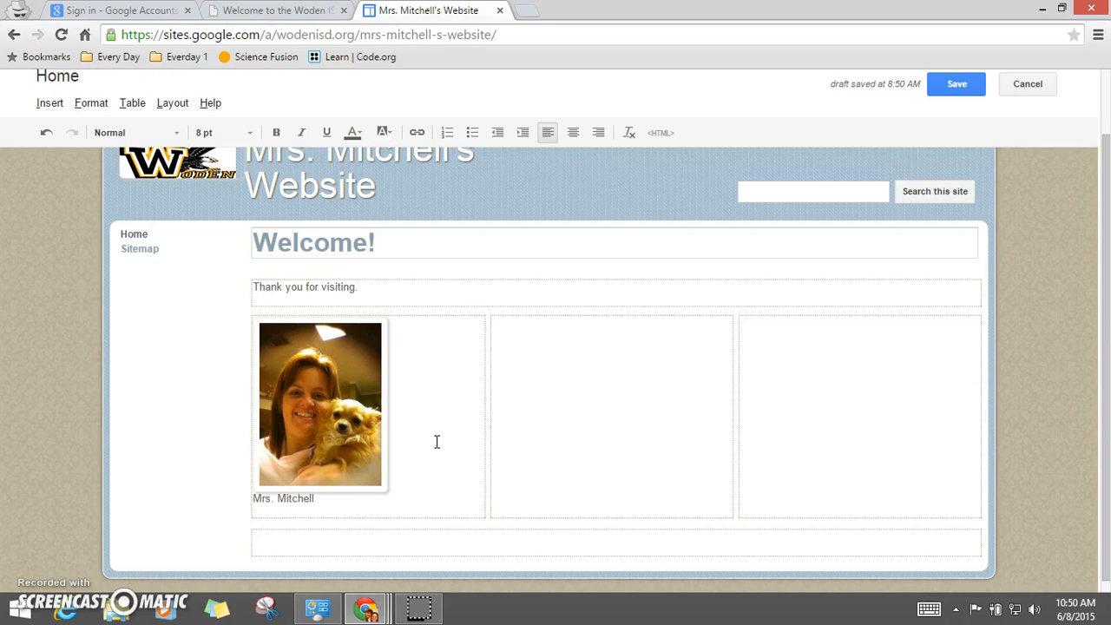
{"action": "type", "text": "ll"}
{"action": "key", "text": "Return"}
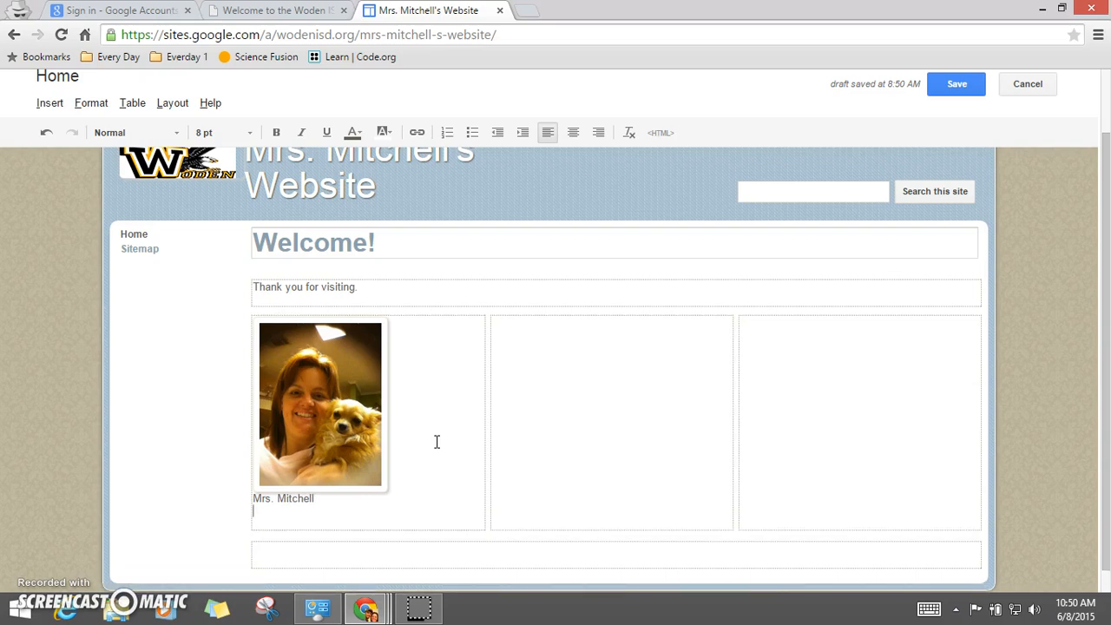
{"action": "type", "text": "7th Science"}
{"action": "key", "text": "Return"}
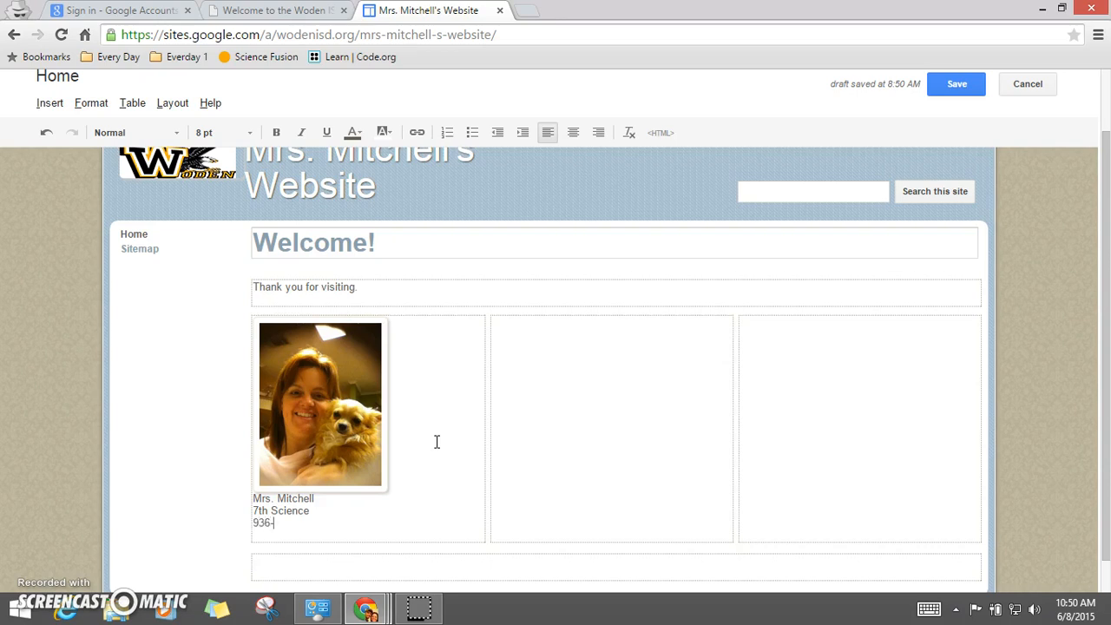
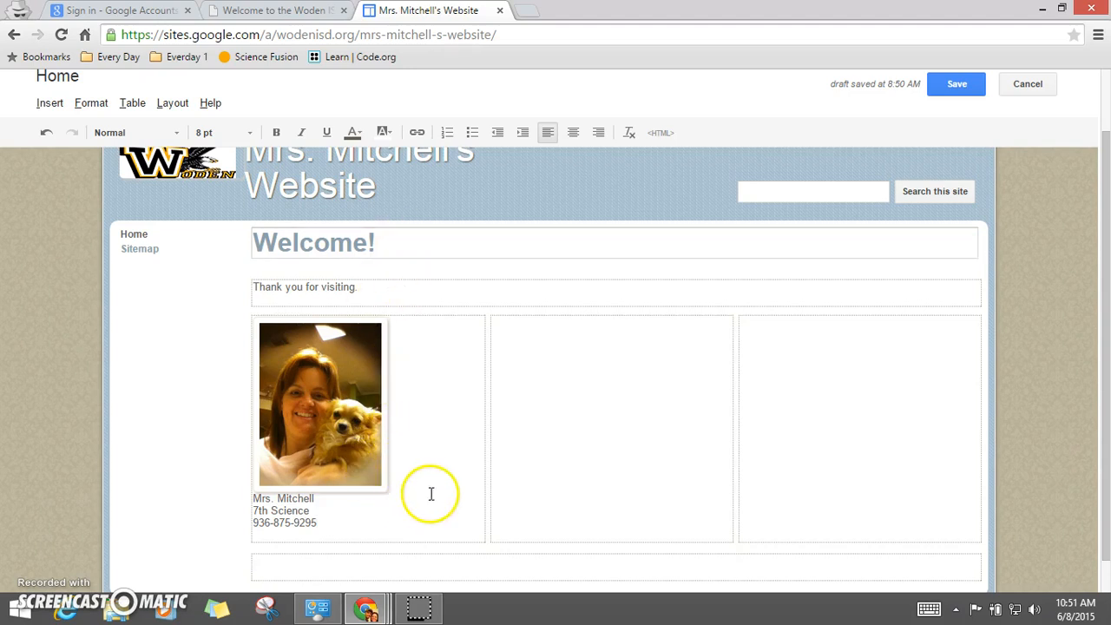
Step: Type the teacher's phone number on the line below 7th Science
{"action": "left_click", "coordinate": [353, 504]}
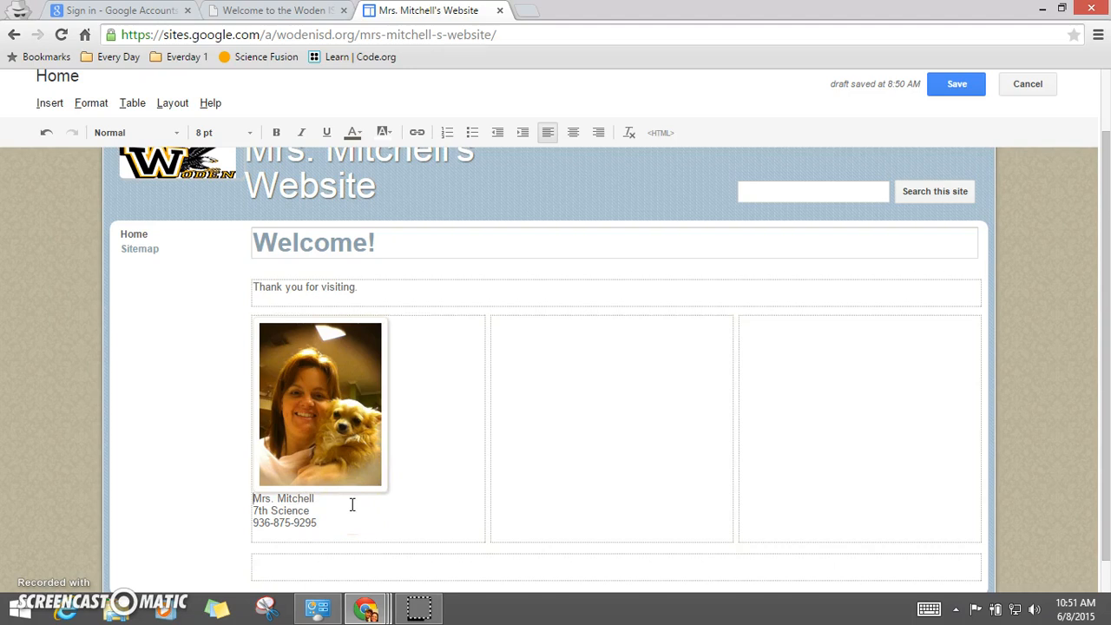
Step: Insert a blank line between the photo and the teacher's name text
{"action": "key", "text": "Up"}
{"action": "key", "text": "Right"}
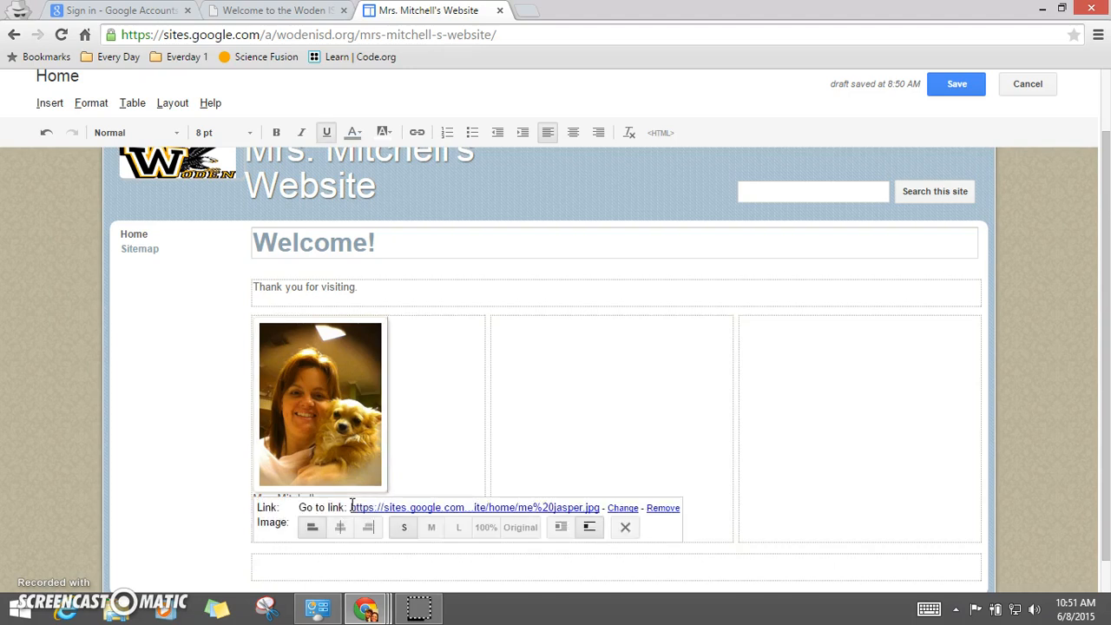
{"action": "left_click", "coordinate": [426, 484]}
{"action": "left_click", "coordinate": [257, 499]}
{"action": "left_click", "coordinate": [259, 498]}
{"action": "key", "text": "Return"}
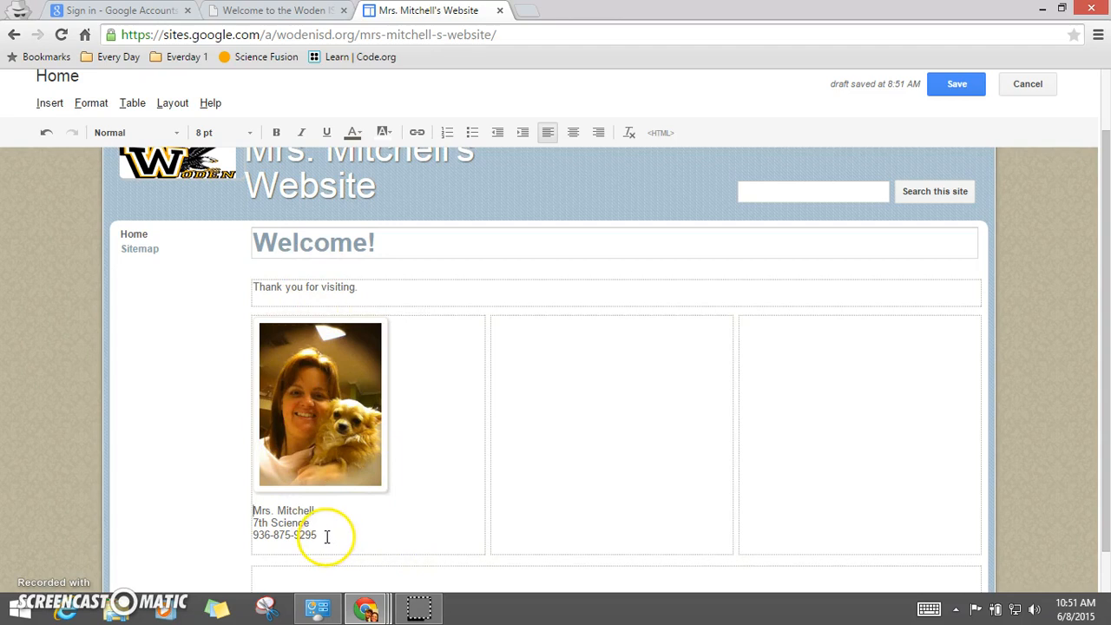
Step: Set the teacher's name, subject and phone lines to 16 pt
{"action": "left_click_drag", "start_coordinate": [319, 535], "coordinate": [251, 511]}
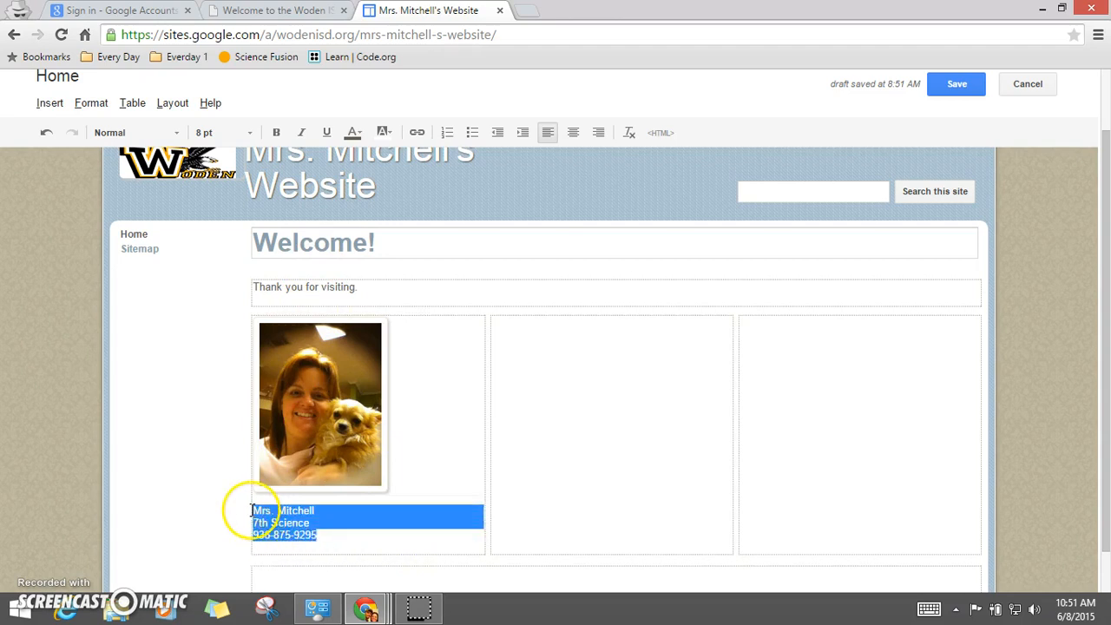
{"action": "left_click", "coordinate": [234, 132]}
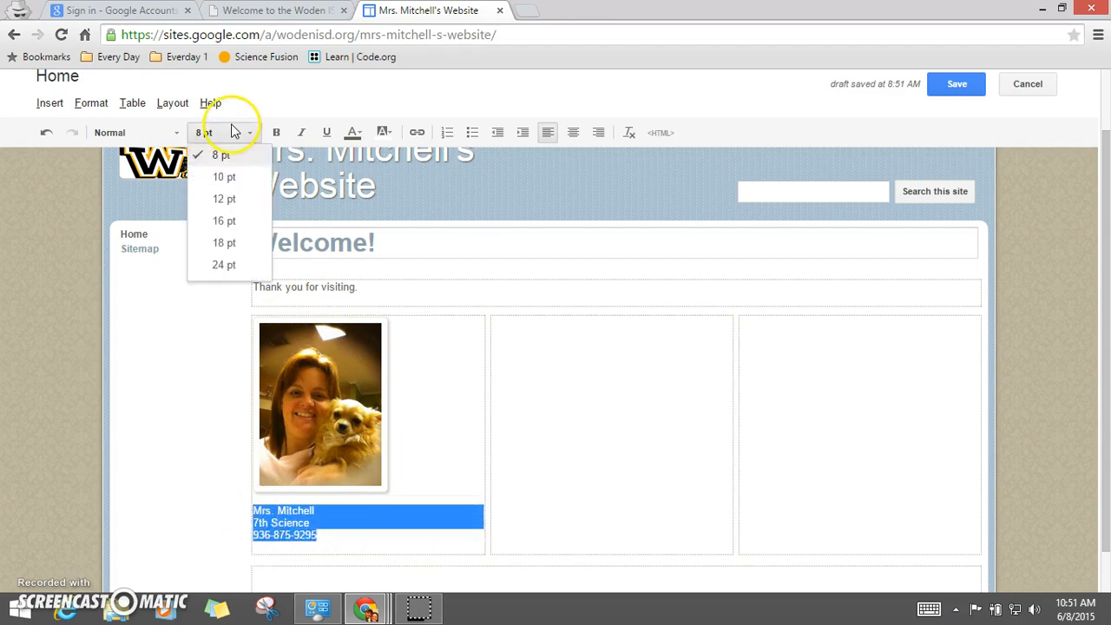
{"action": "left_click", "coordinate": [229, 221]}
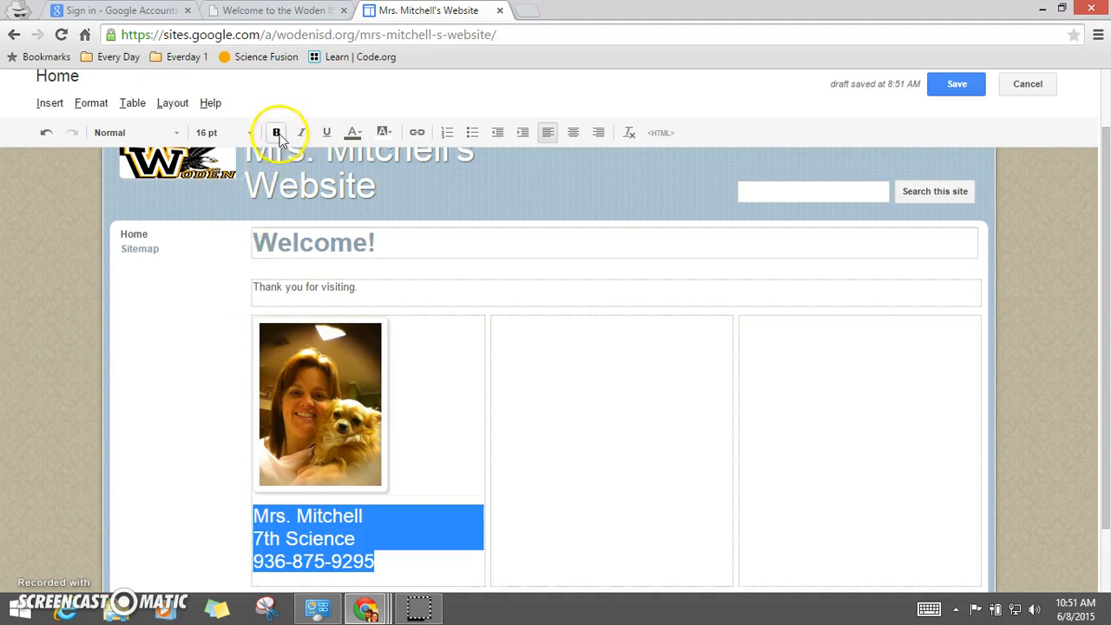
{"action": "left_click", "coordinate": [156, 131]}
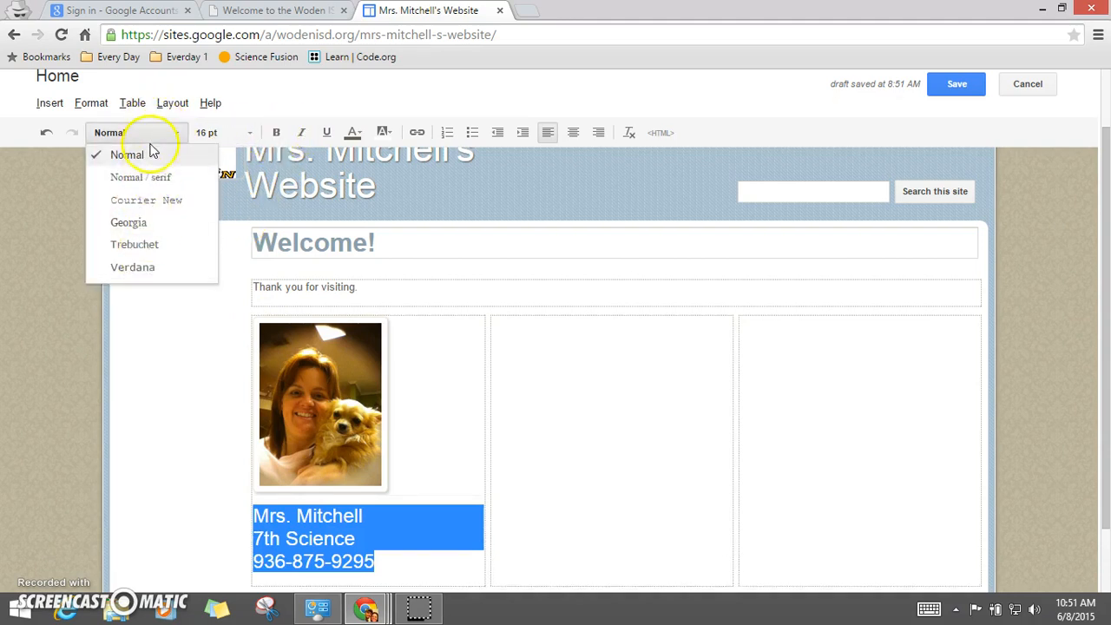
{"action": "left_click", "coordinate": [152, 154]}
{"action": "left_click", "coordinate": [196, 439]}
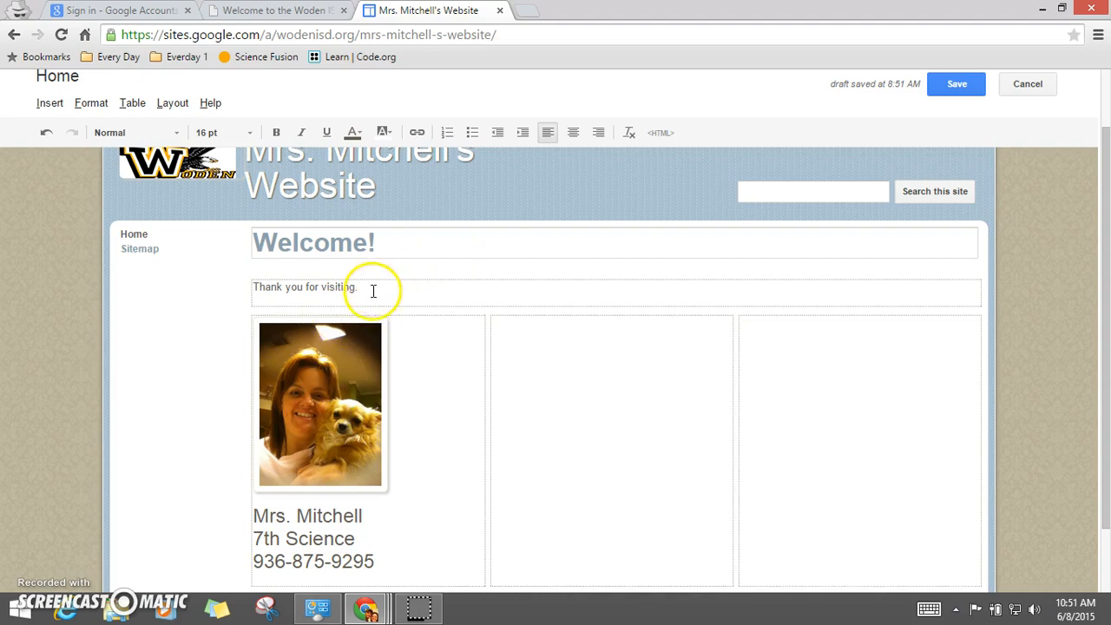
Step: Set "Thank you for visiting." to 18 pt
{"action": "left_click_drag", "start_coordinate": [373, 288], "coordinate": [235, 286]}
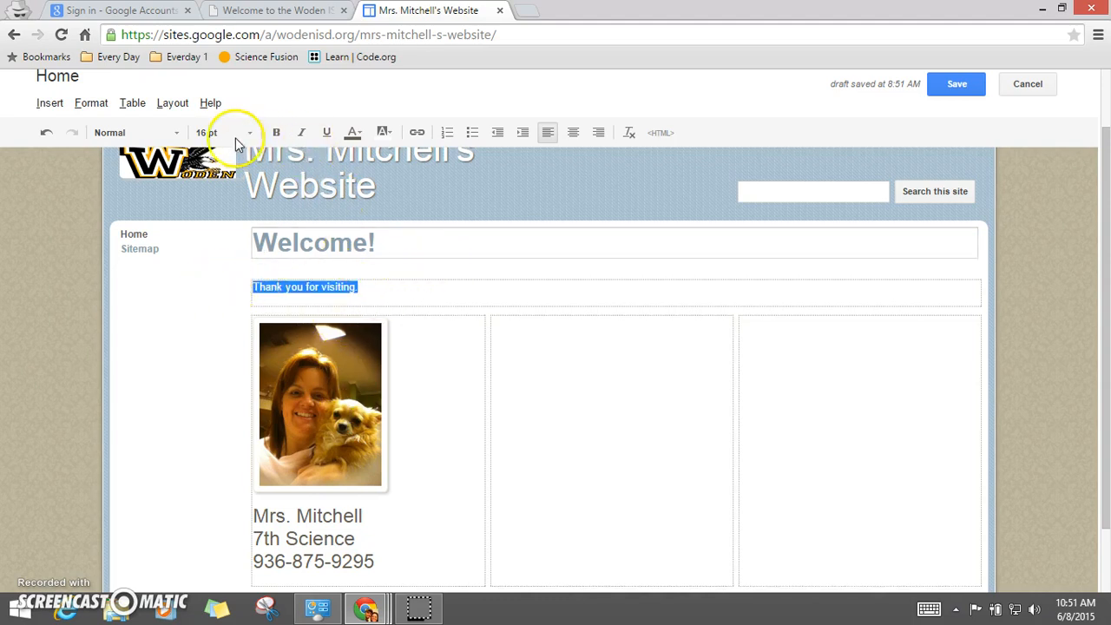
{"action": "left_click", "coordinate": [228, 136]}
{"action": "left_click", "coordinate": [224, 242]}
{"action": "left_click", "coordinate": [546, 296]}
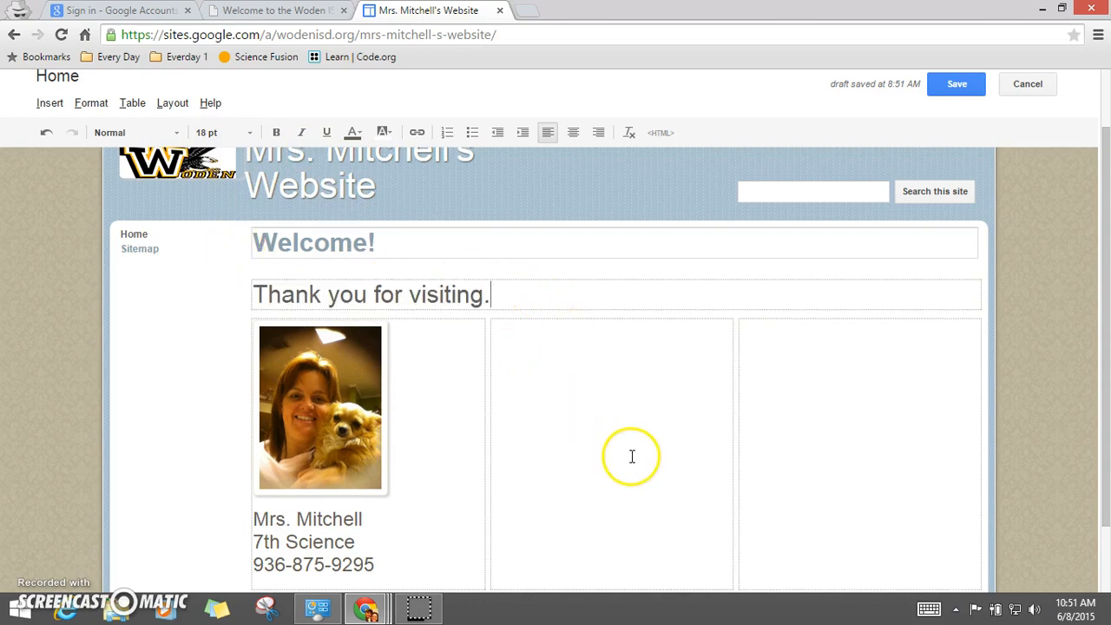
Step: Write the heading "Classroom Expectations" and five classroom rules, starting with "Attend class and be on time.", in the middle column
{"action": "scroll", "coordinate": [630, 456], "scroll_direction": "down", "scroll_amount": 2}
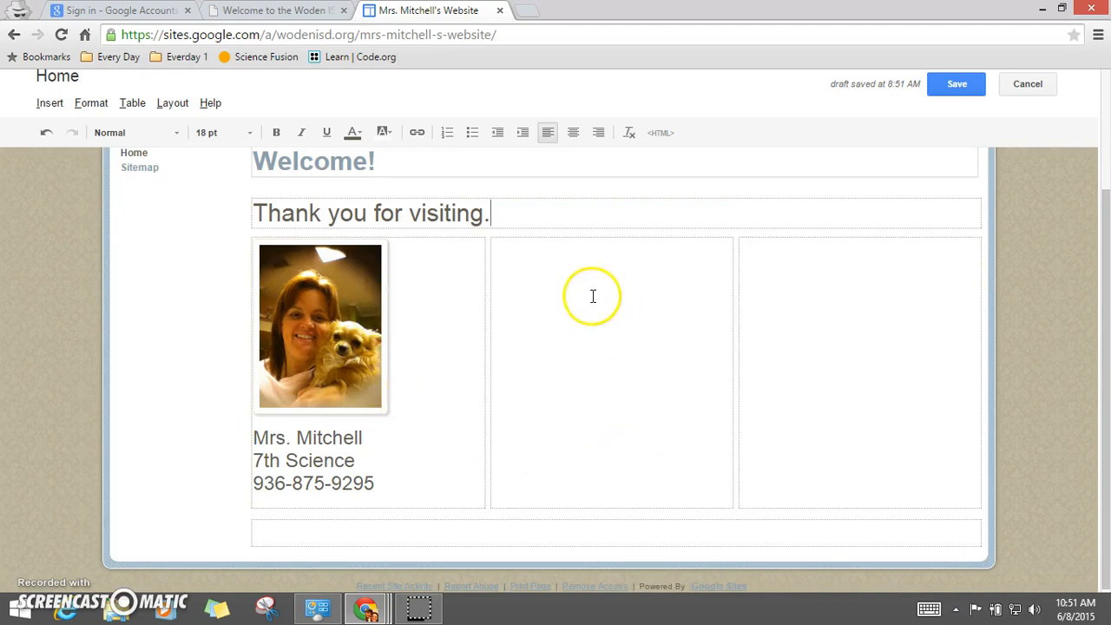
{"action": "left_click", "coordinate": [535, 263]}
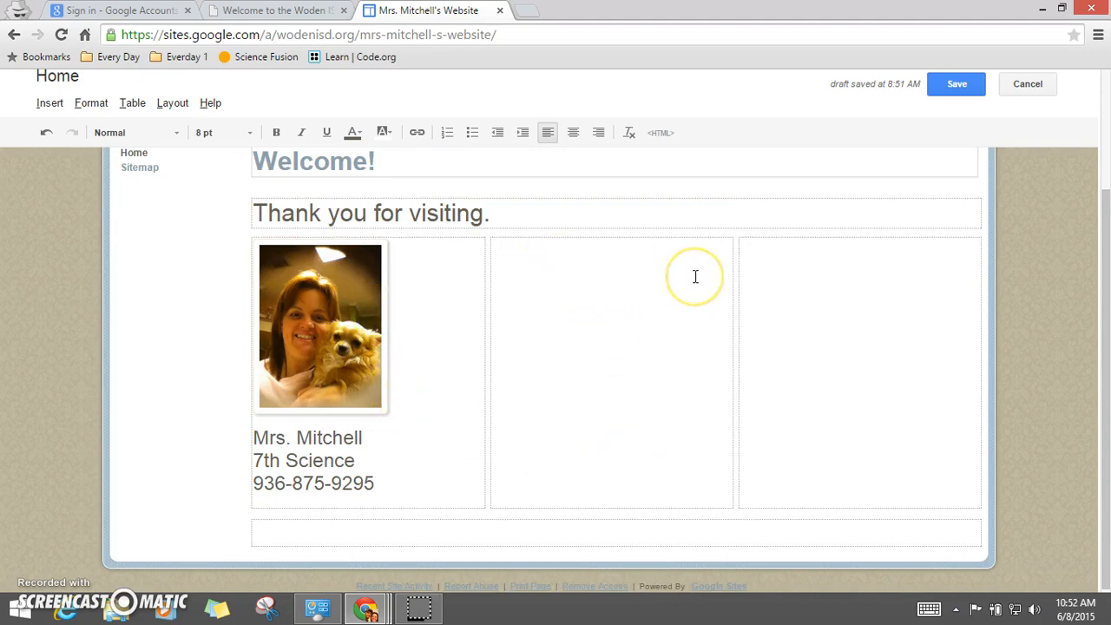
{"action": "type", "text": "Classroom Expectations"}
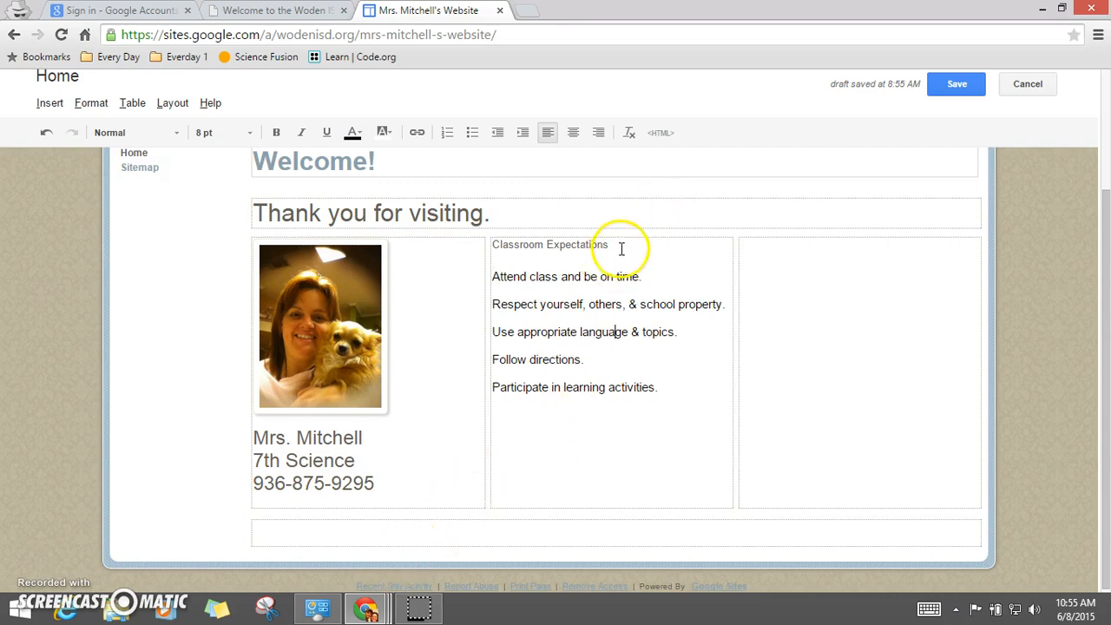
Step: Format the Classroom Expectations heading as 16 pt bold
{"action": "left_click", "coordinate": [527, 277]}
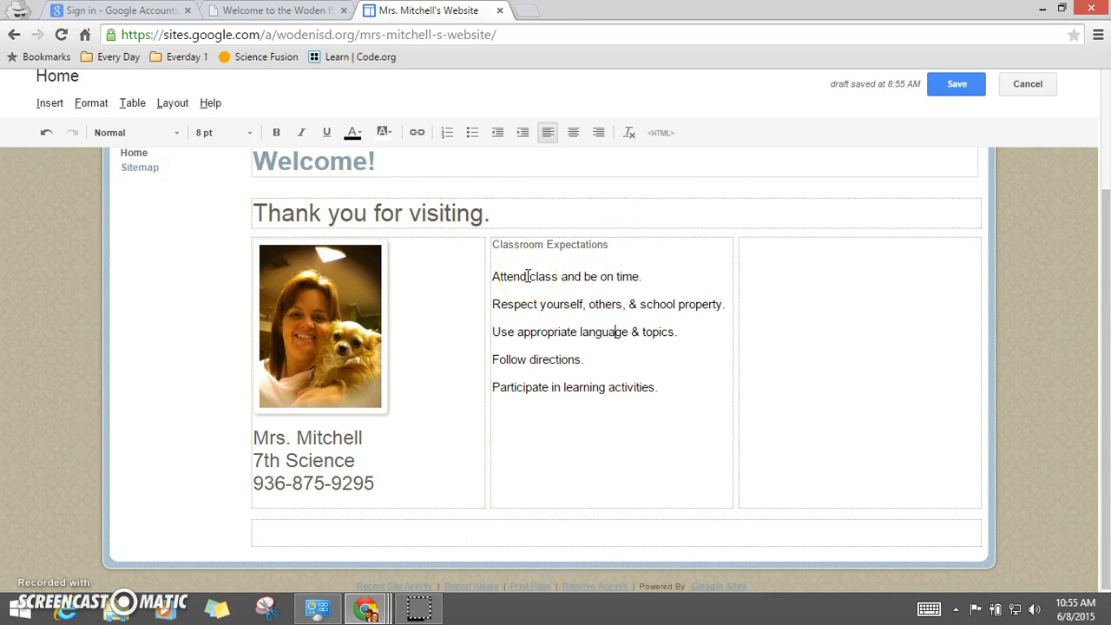
{"action": "left_click", "coordinate": [530, 265]}
{"action": "left_click", "coordinate": [614, 247]}
{"action": "left_click", "coordinate": [611, 239]}
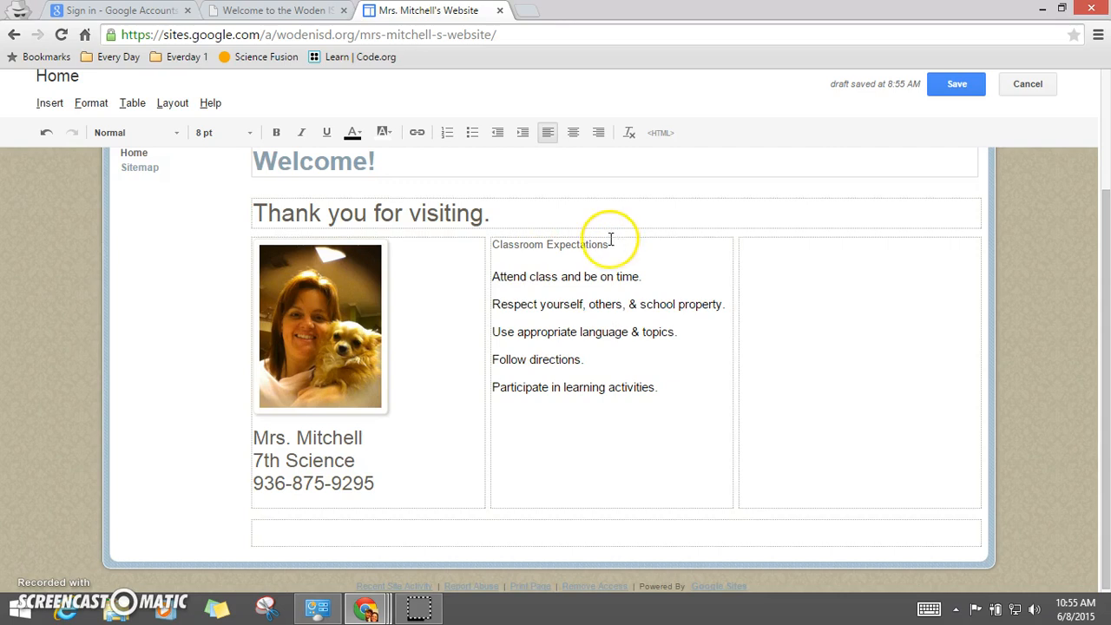
{"action": "left_click_drag", "start_coordinate": [618, 244], "coordinate": [493, 247]}
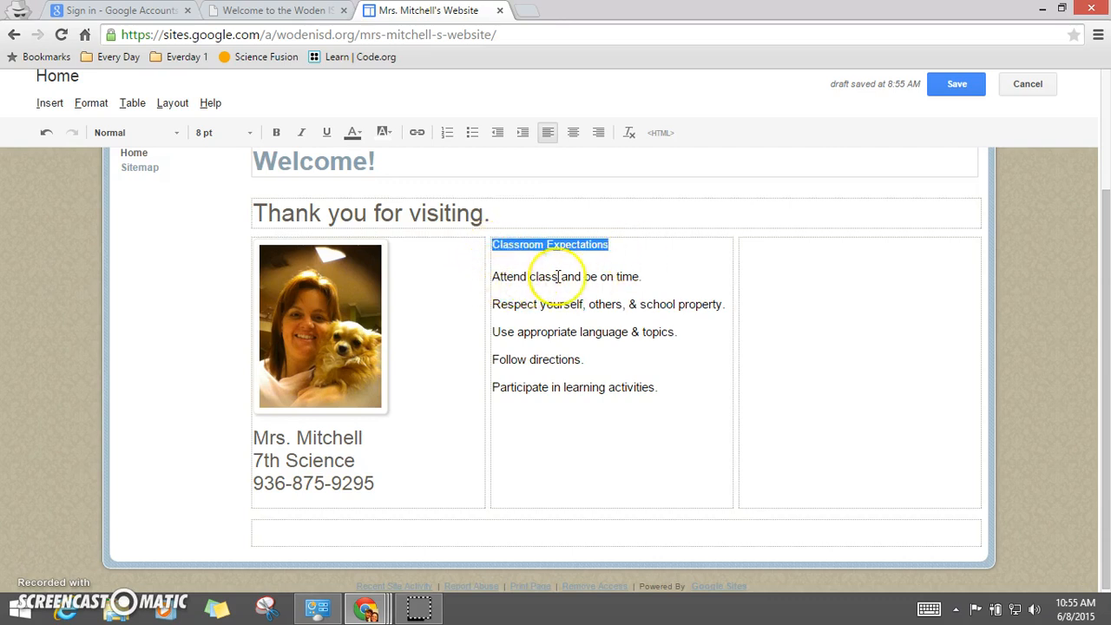
{"action": "left_click", "coordinate": [213, 134]}
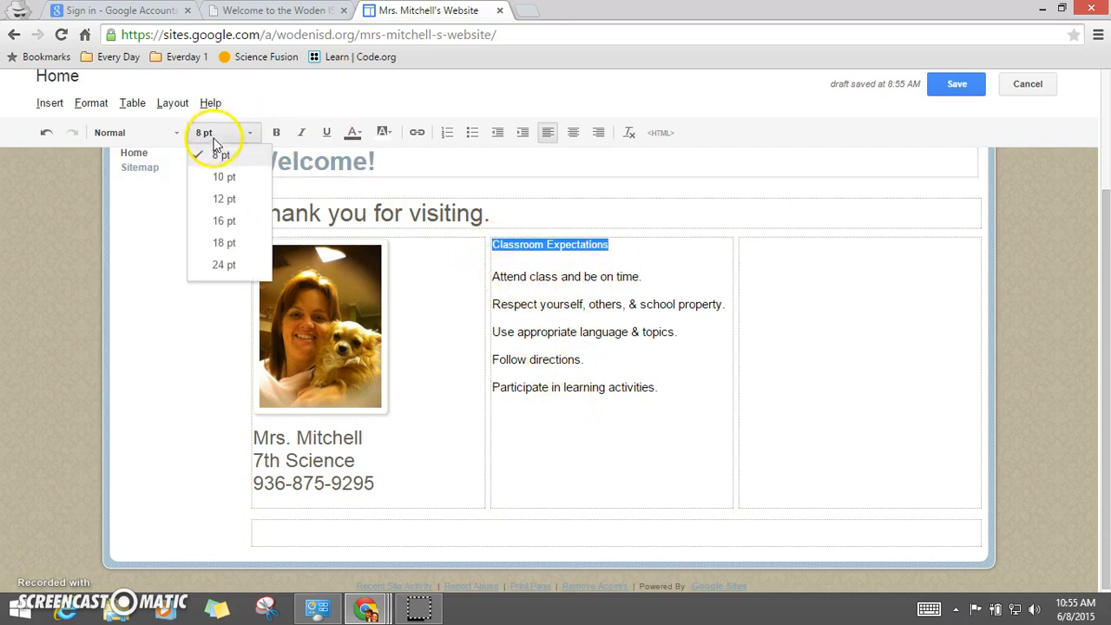
{"action": "left_click", "coordinate": [225, 221]}
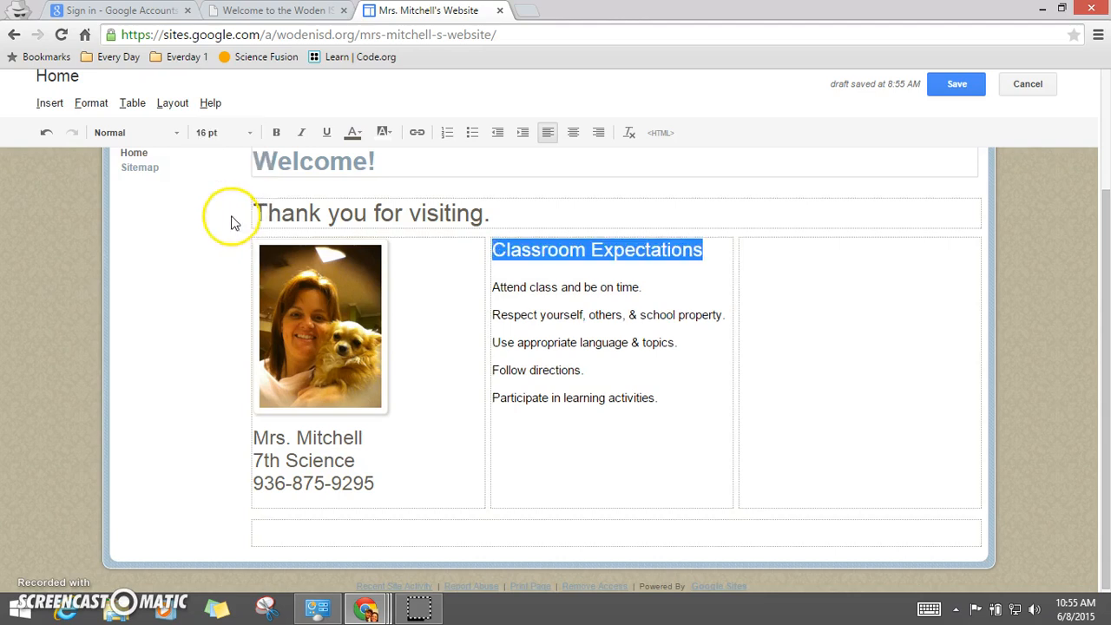
{"action": "left_click", "coordinate": [276, 132]}
{"action": "left_click", "coordinate": [596, 329]}
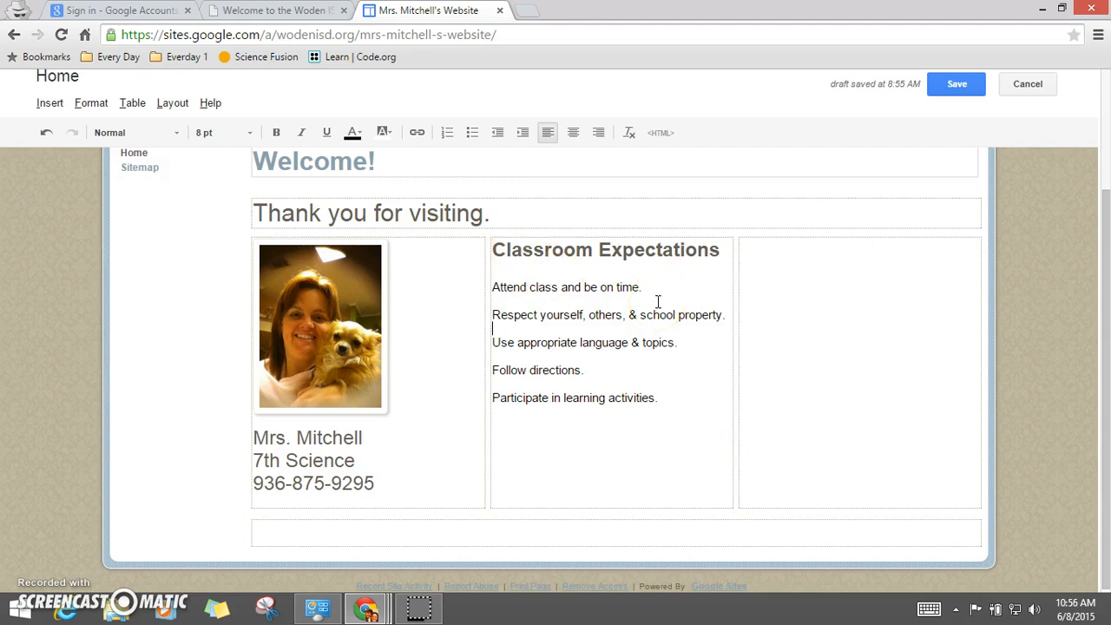
Step: Copy the middle column's heading and rules into the right column
{"action": "left_click", "coordinate": [825, 256]}
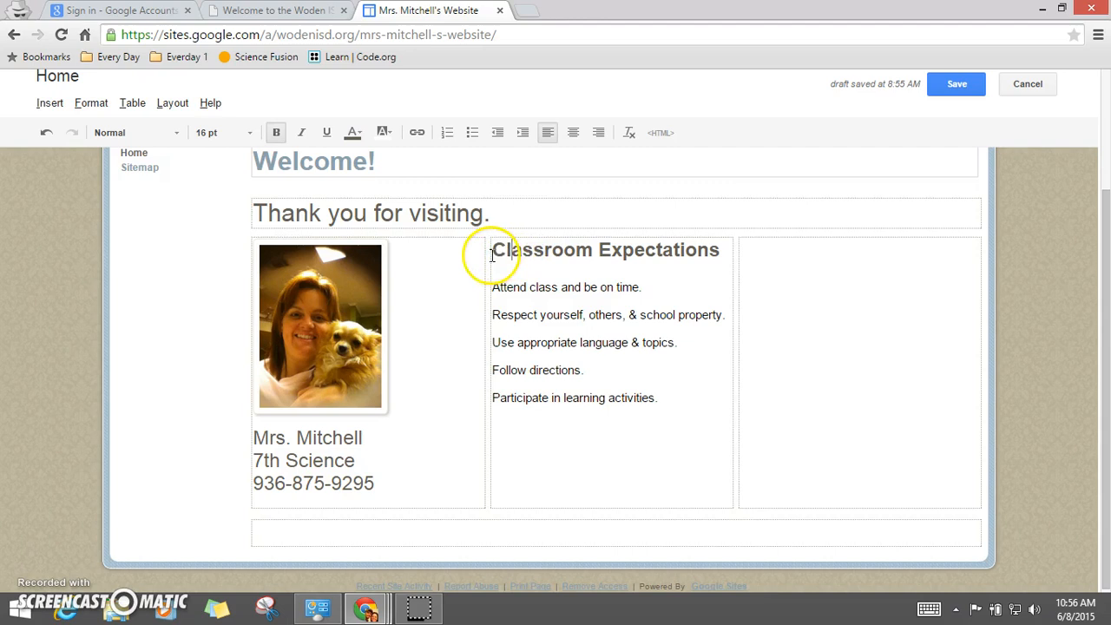
{"action": "left_click_drag", "start_coordinate": [491, 250], "coordinate": [665, 409]}
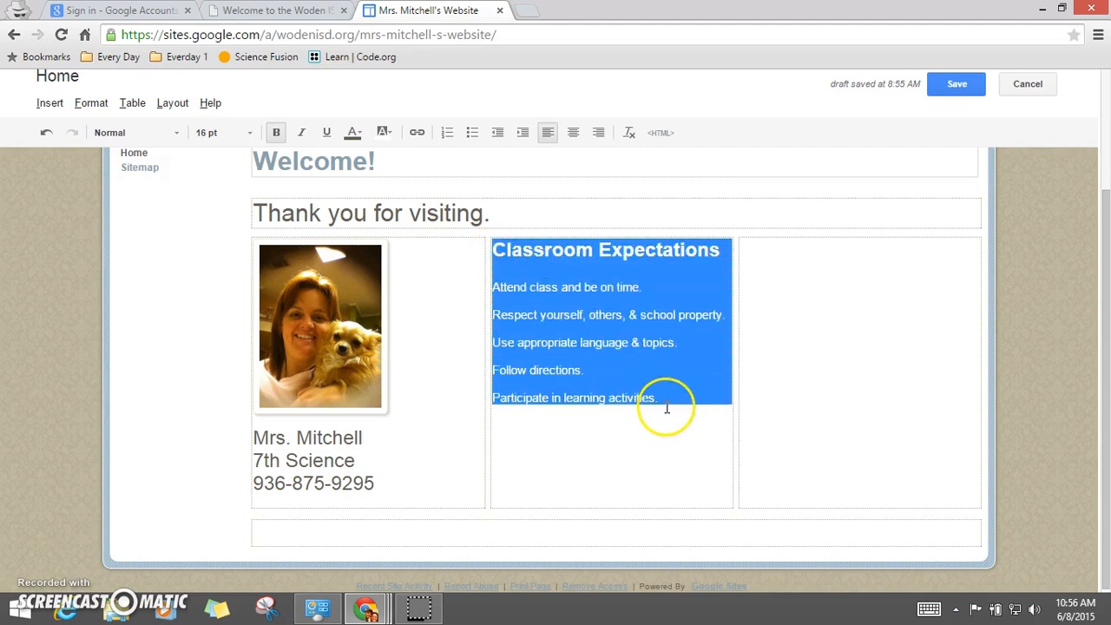
{"action": "left_click", "coordinate": [605, 287]}
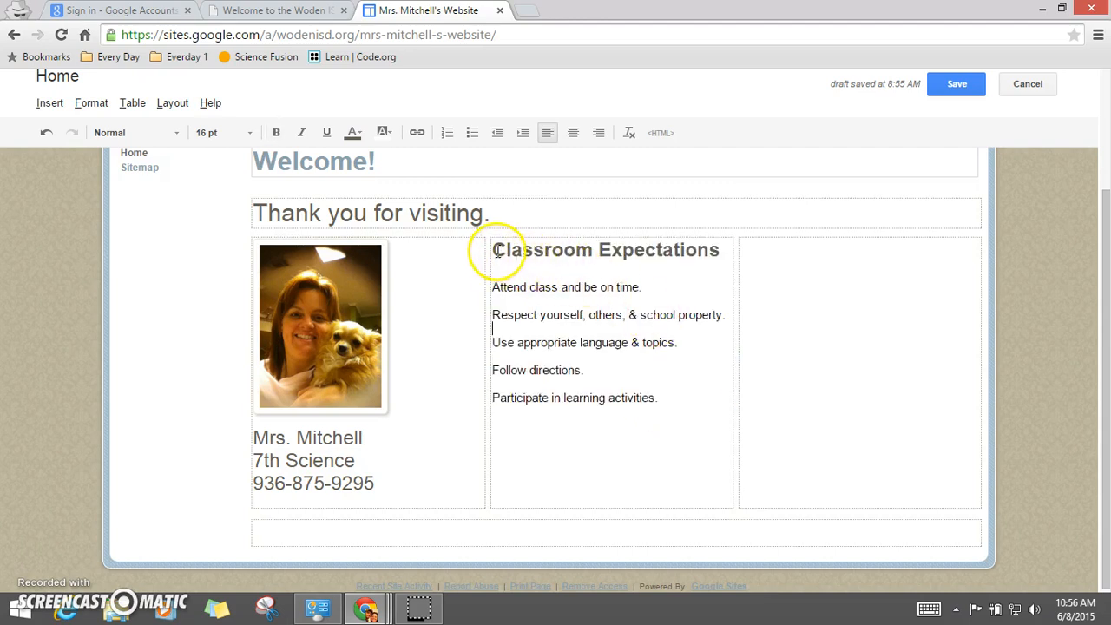
{"action": "left_click_drag", "start_coordinate": [492, 252], "coordinate": [657, 397]}
{"action": "key", "text": "ctrl+c"}
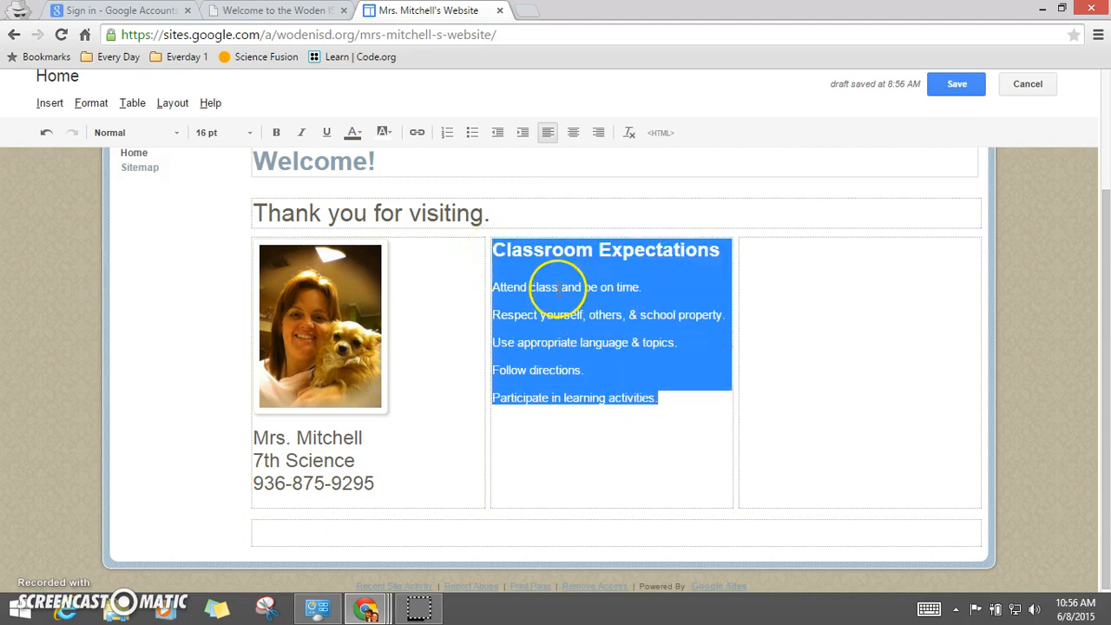
{"action": "left_click", "coordinate": [784, 260]}
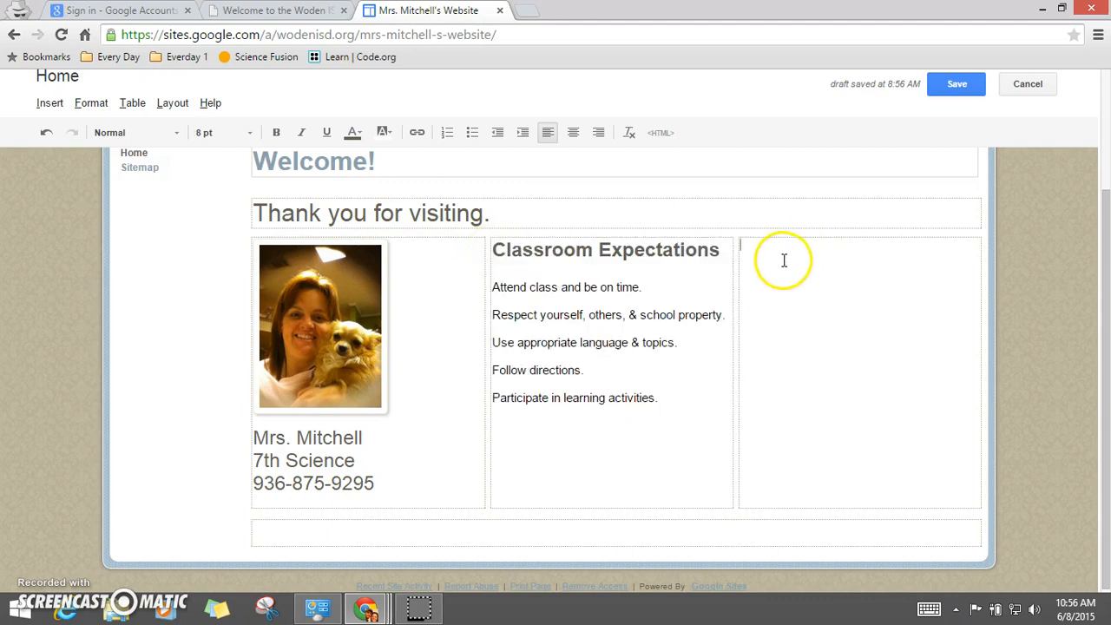
{"action": "key", "text": "ctrl+v"}
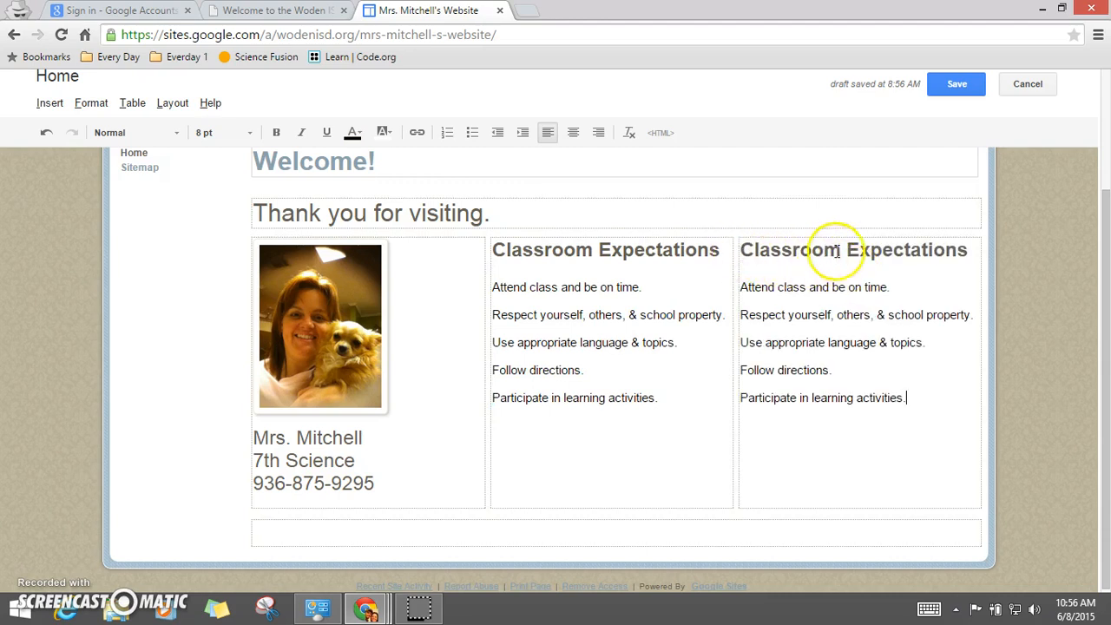
Step: Rename the right column's heading to Classroom Supplies
{"action": "left_click", "coordinate": [848, 250]}
{"action": "left_click_drag", "start_coordinate": [848, 250], "coordinate": [955, 248]}
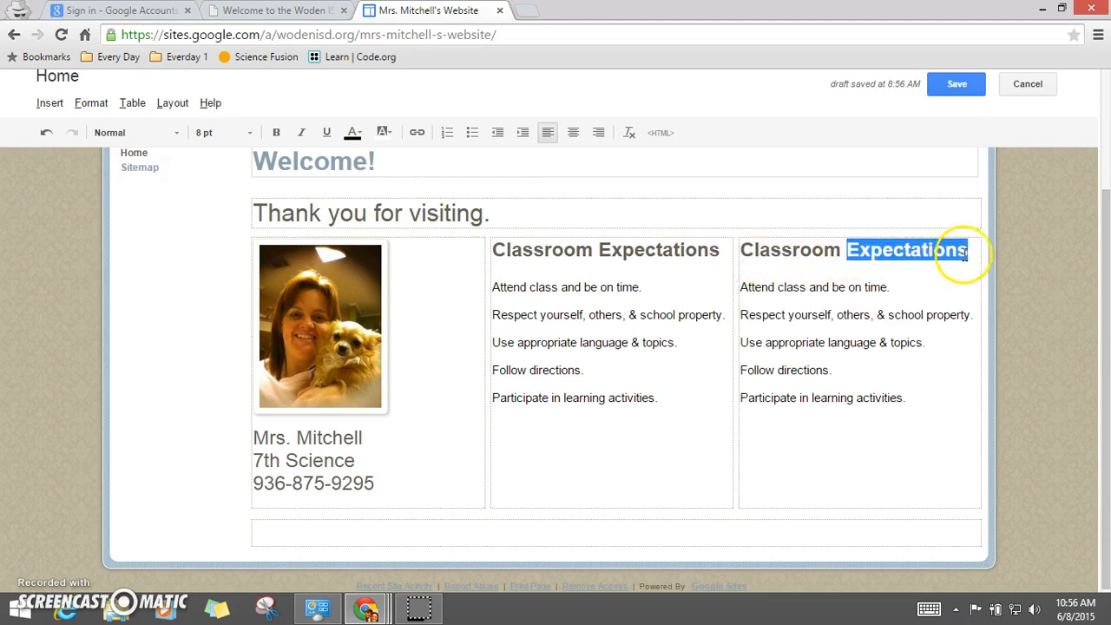
{"action": "type", "text": "Supli"}
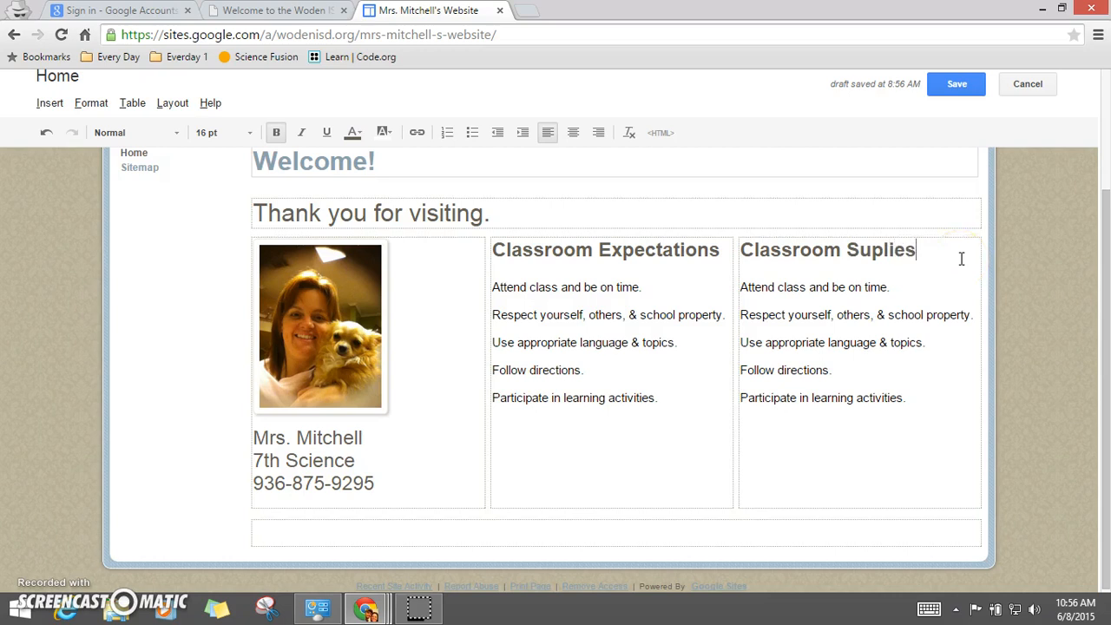
Step: Replace the copied rules with a supply list: 2 bottles of liquid glue, 2 composition notebooks (not spirals), optional - computer mouse
{"action": "left_click_drag", "start_coordinate": [740, 286], "coordinate": [961, 397]}
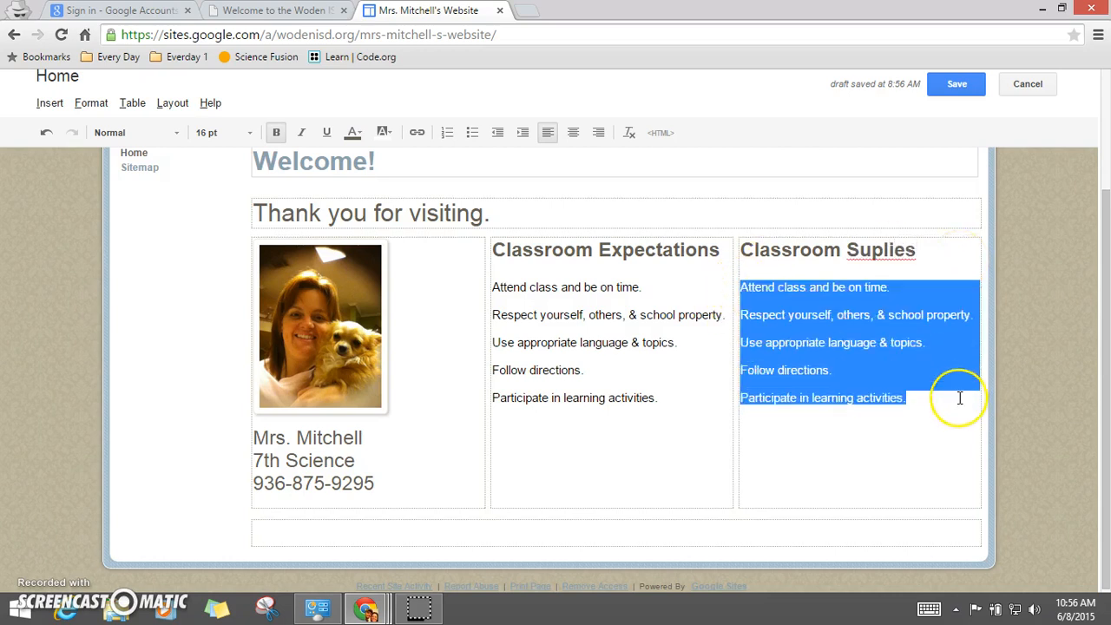
{"action": "key", "text": "Delete"}
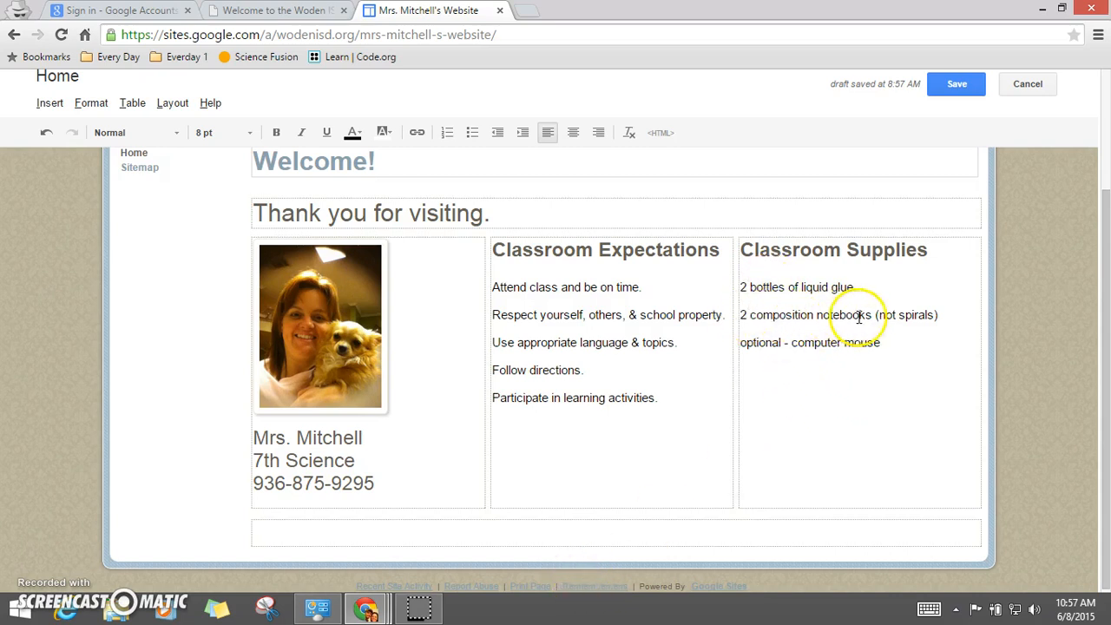
Step: Open a new browser tab and go to Google Images
{"action": "left_click", "coordinate": [532, 13]}
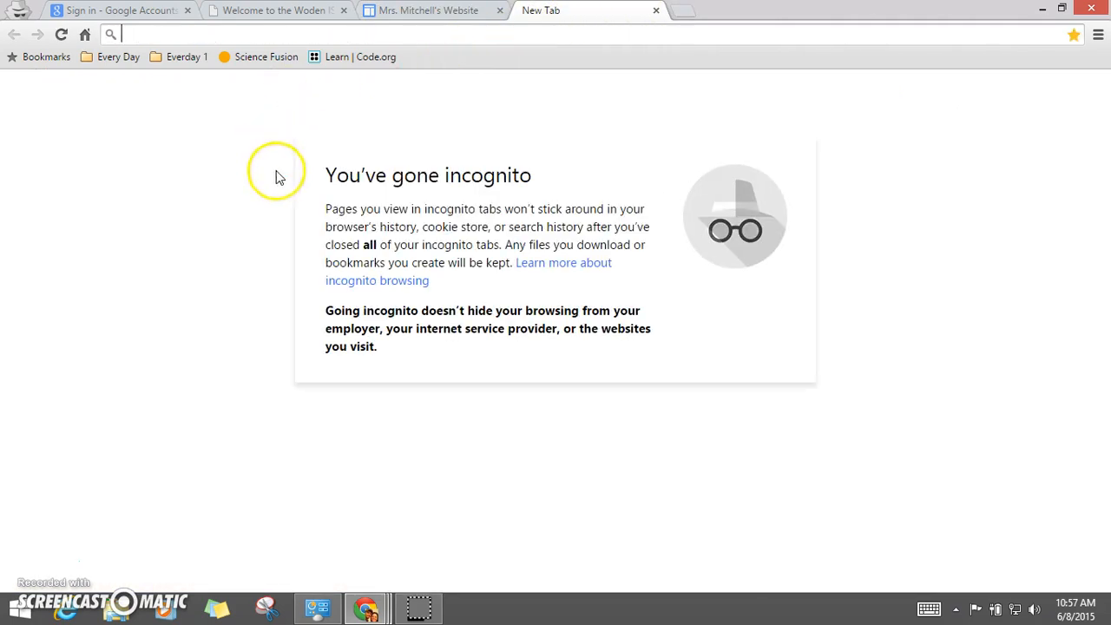
{"action": "type", "text": "google.com"}
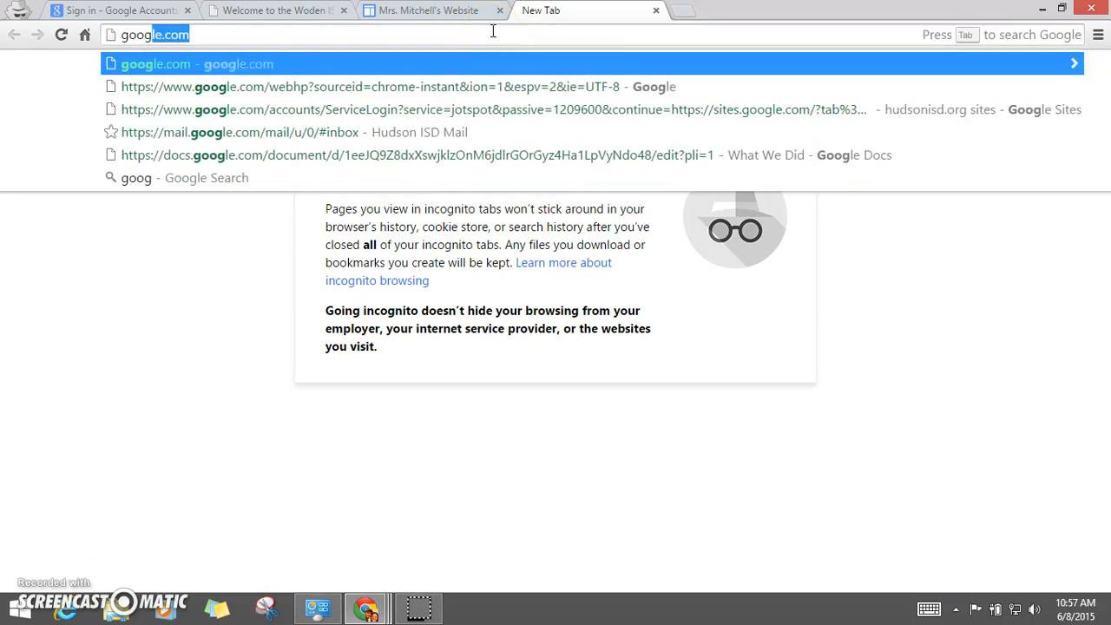
{"action": "key", "text": "Return"}
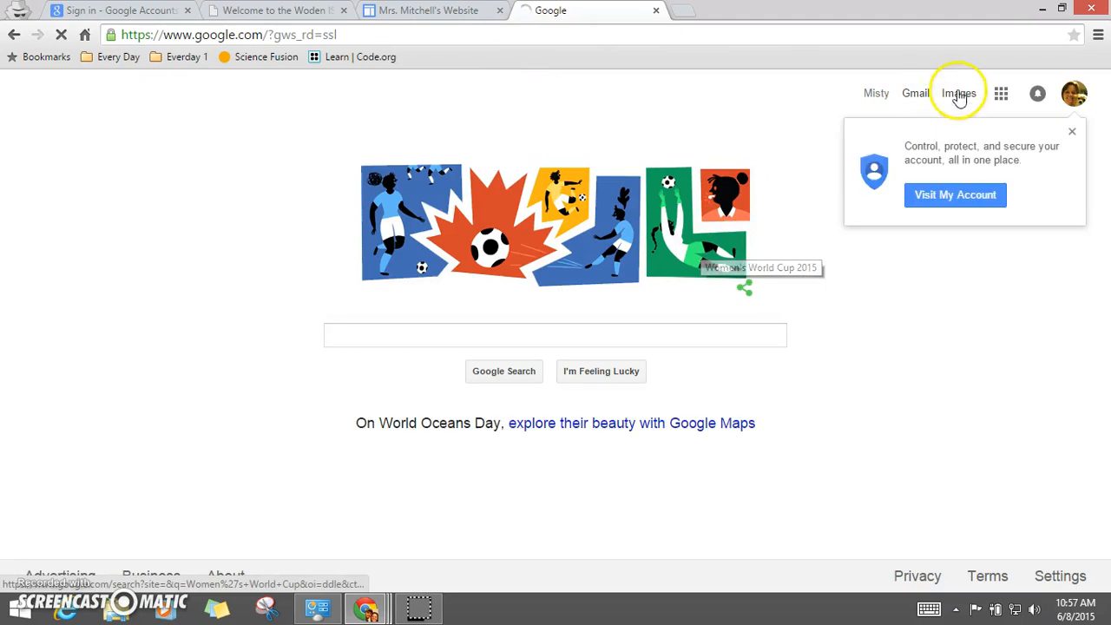
{"action": "left_click", "coordinate": [960, 93]}
{"action": "left_click", "coordinate": [584, 337]}
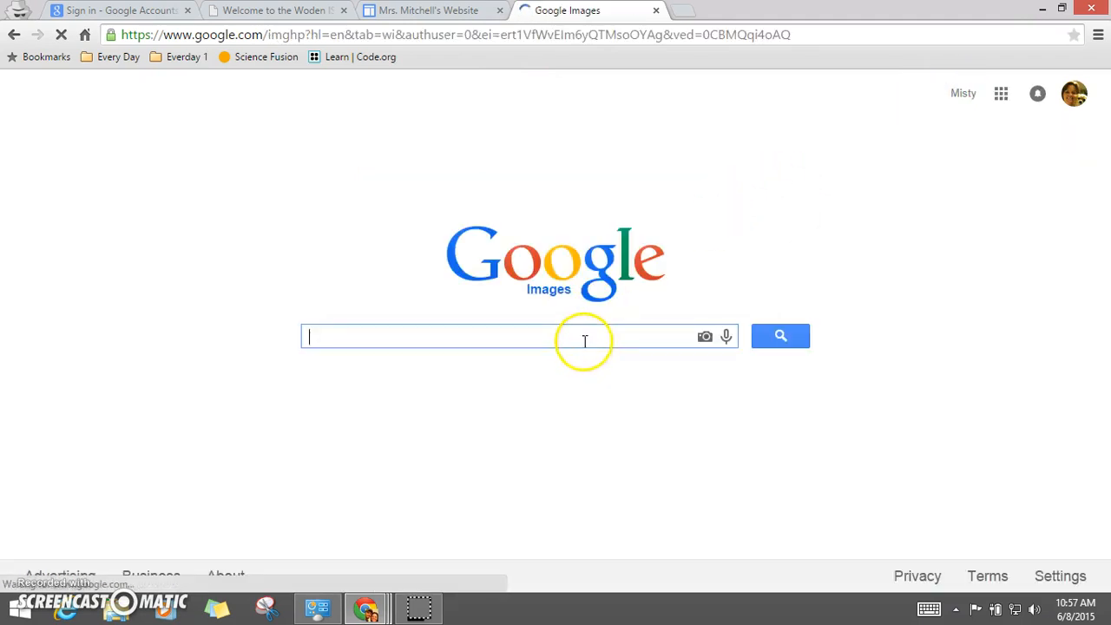
Step: Search Google Images for composition notebook
{"action": "type", "text": "copmo"}
{"action": "key", "text": "BackSpace"}
{"action": "key", "text": "BackSpace"}
{"action": "key", "text": "BackSpace"}
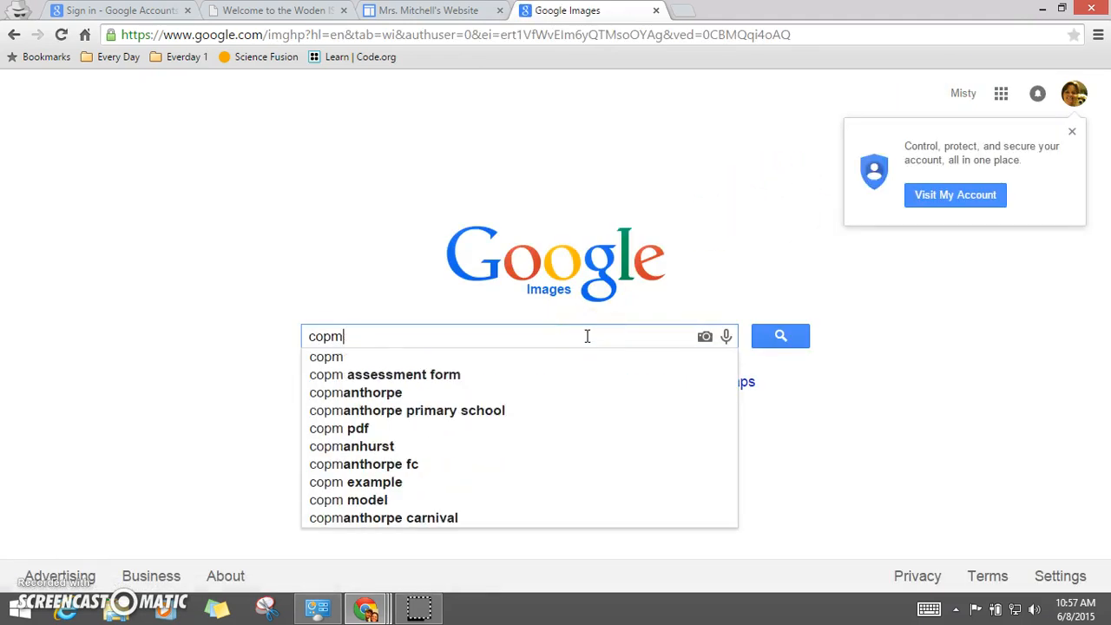
{"action": "type", "text": "mposition note"}
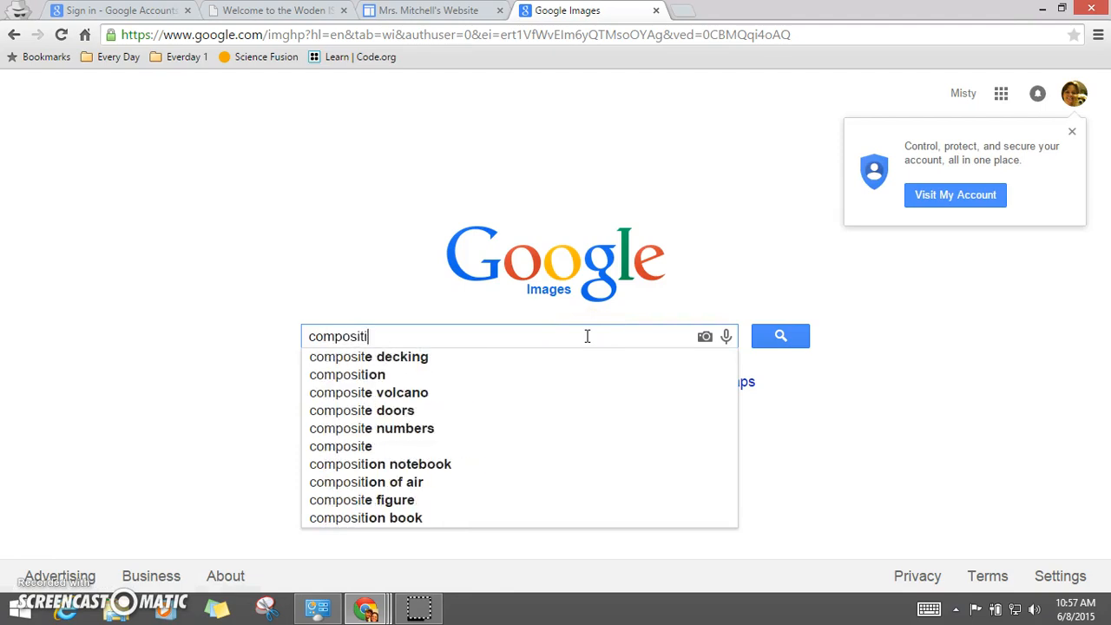
{"action": "type", "text": "book"}
{"action": "key", "text": "Return"}
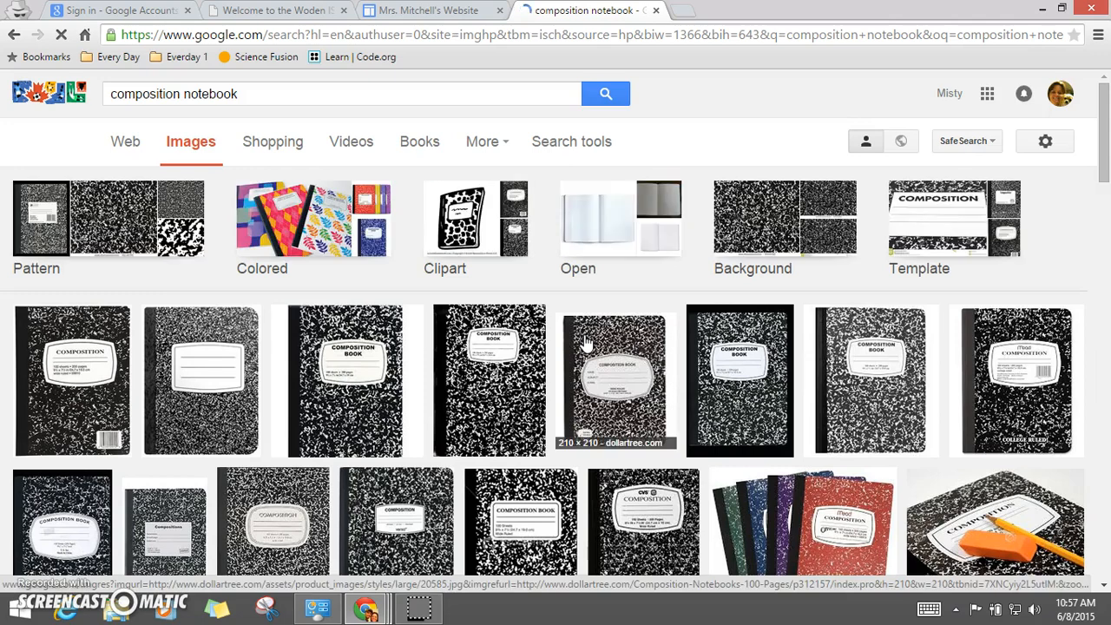
Step: Save the black-and-white composition notebook image to the Desktop as composition notebook
{"action": "left_click", "coordinate": [495, 380]}
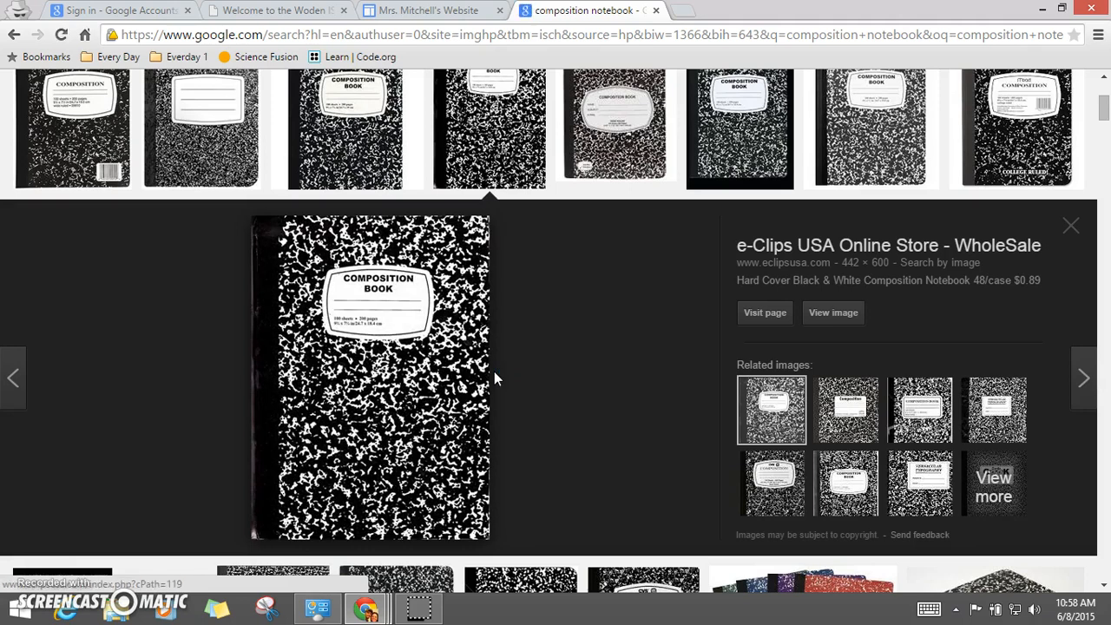
{"action": "right_click", "coordinate": [348, 249]}
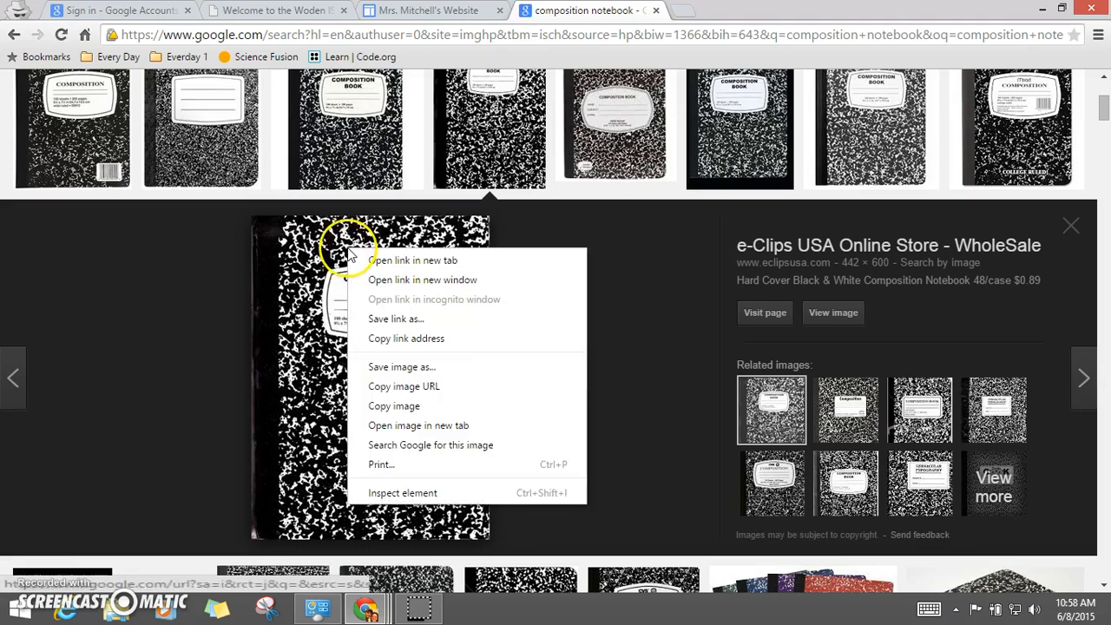
{"action": "left_click", "coordinate": [397, 368]}
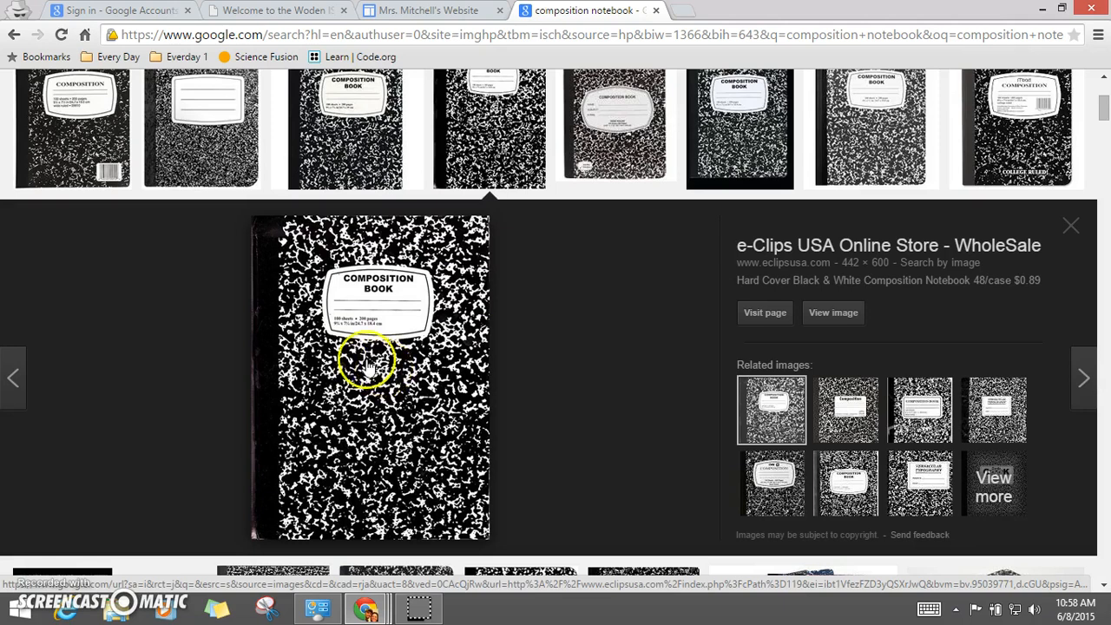
{"action": "right_click", "coordinate": [380, 329]}
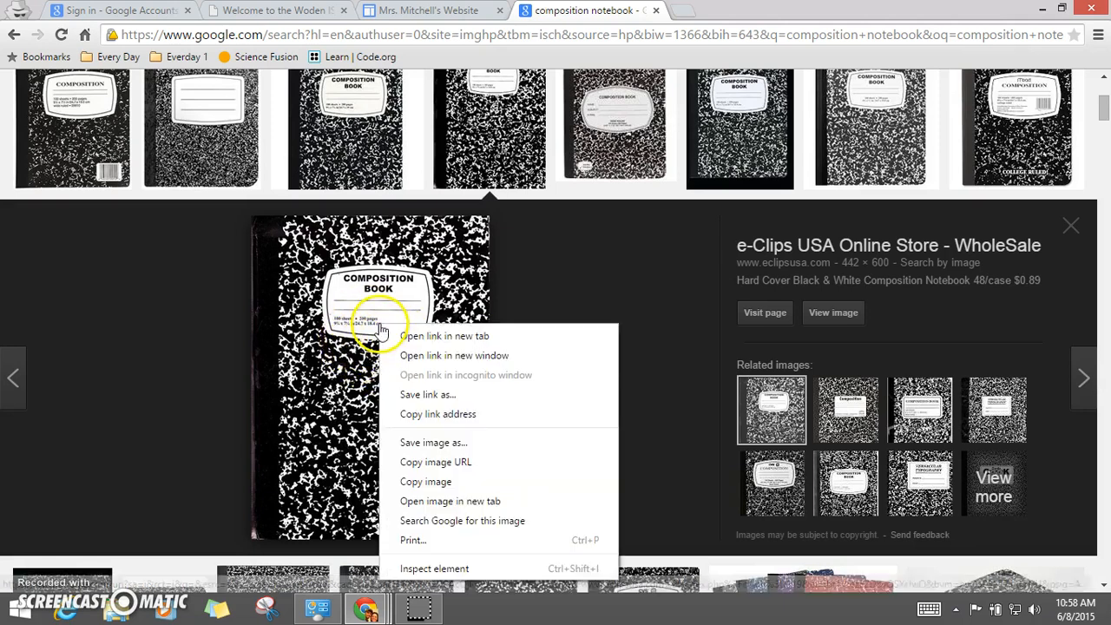
{"action": "left_click", "coordinate": [445, 437]}
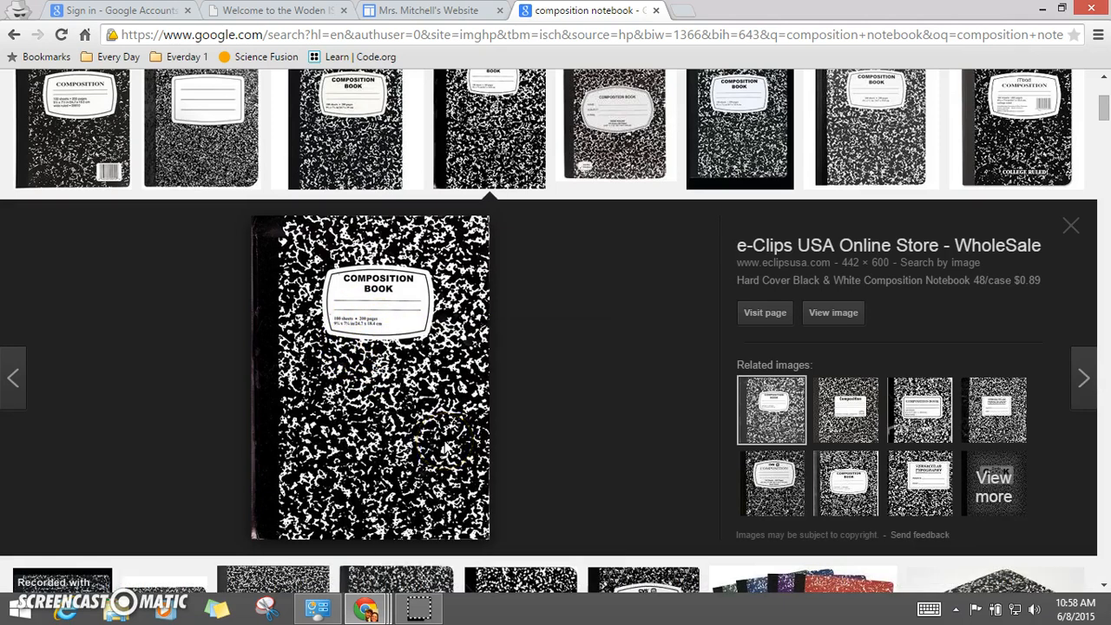
{"action": "right_click", "coordinate": [414, 234]}
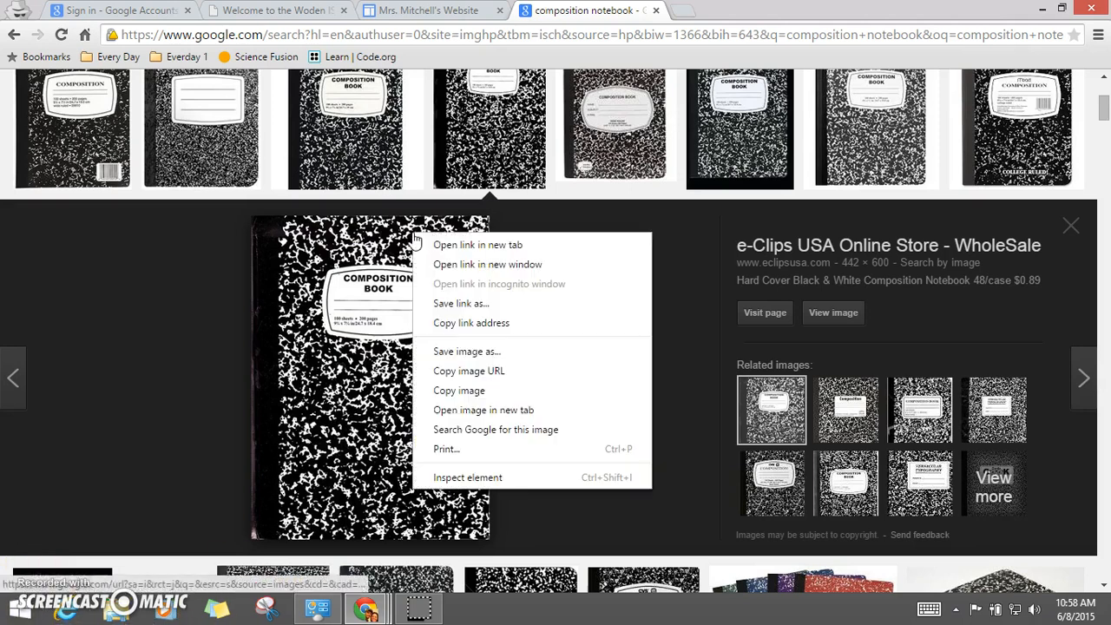
{"action": "left_click", "coordinate": [467, 352]}
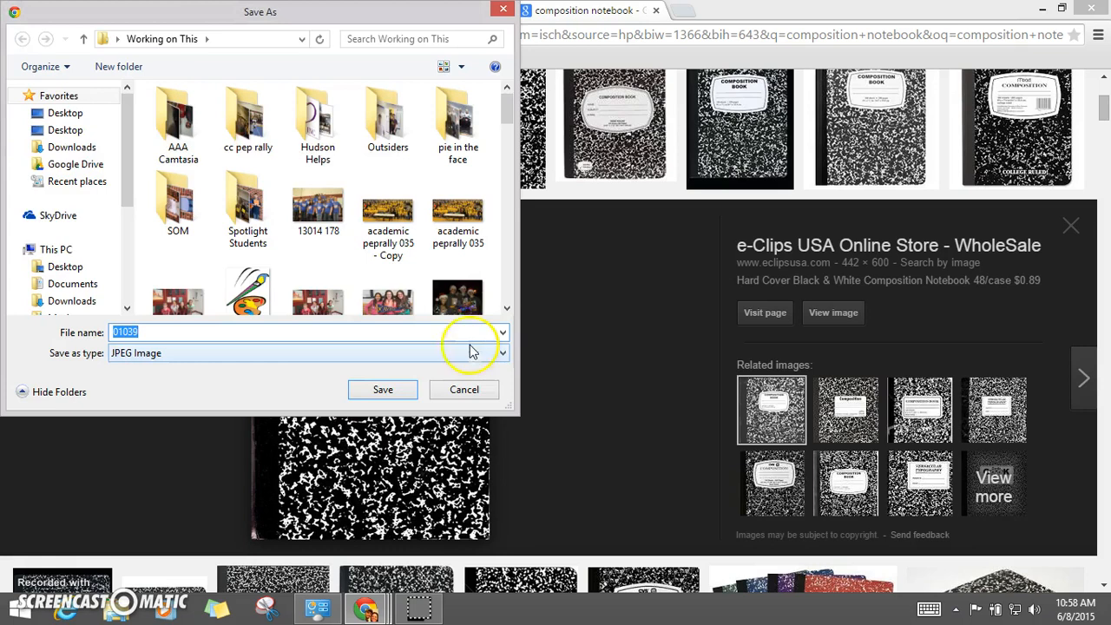
{"action": "left_click", "coordinate": [65, 113]}
{"action": "type", "text": "c"}
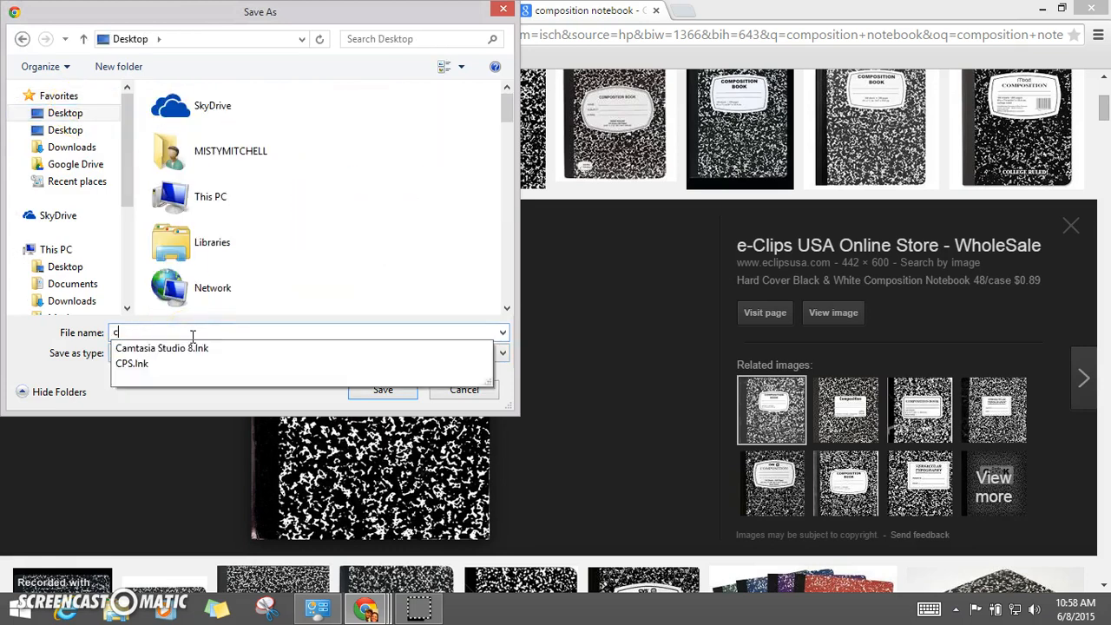
{"action": "type", "text": "omposition notebo"}
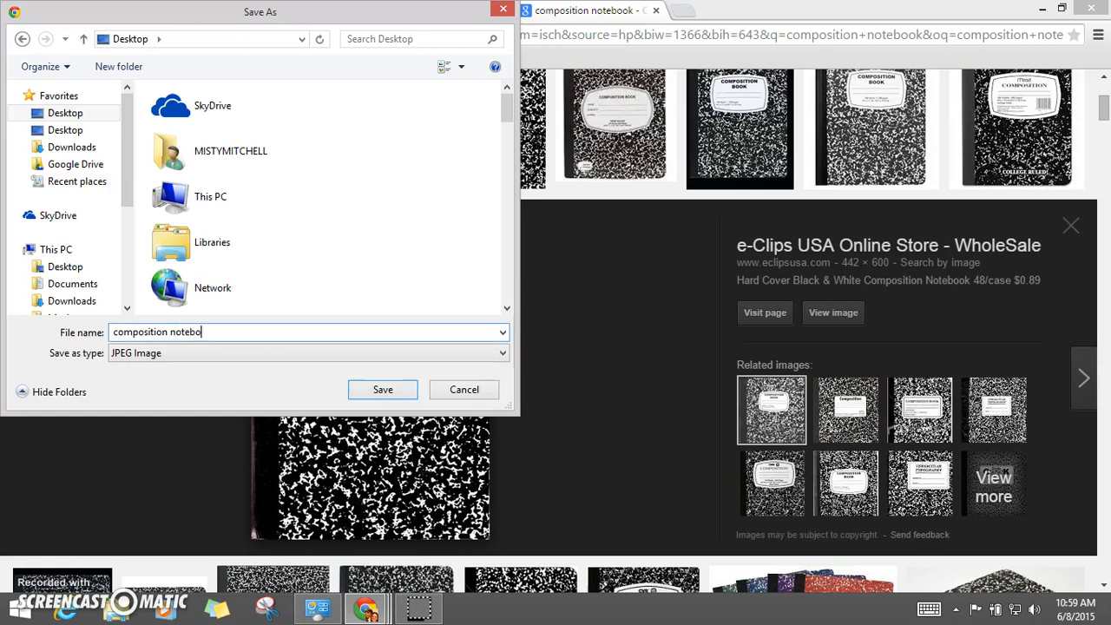
{"action": "key", "text": "Return"}
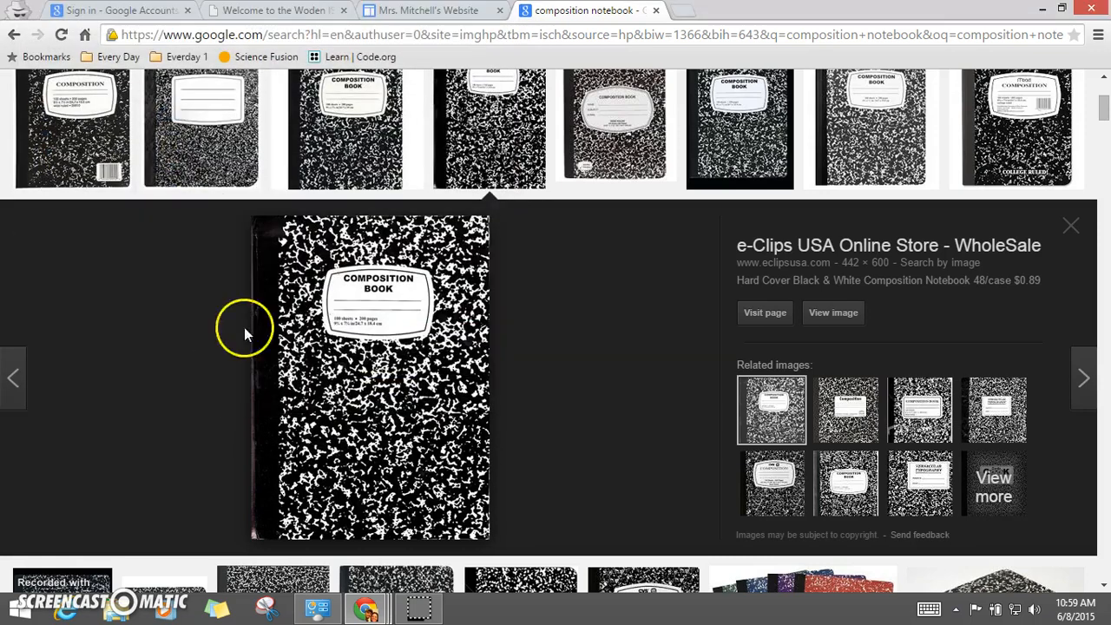
Step: Back on the site, upload composition notebook.jpg from the Desktop and insert it below the Classroom Supplies list
{"action": "left_click", "coordinate": [454, 12]}
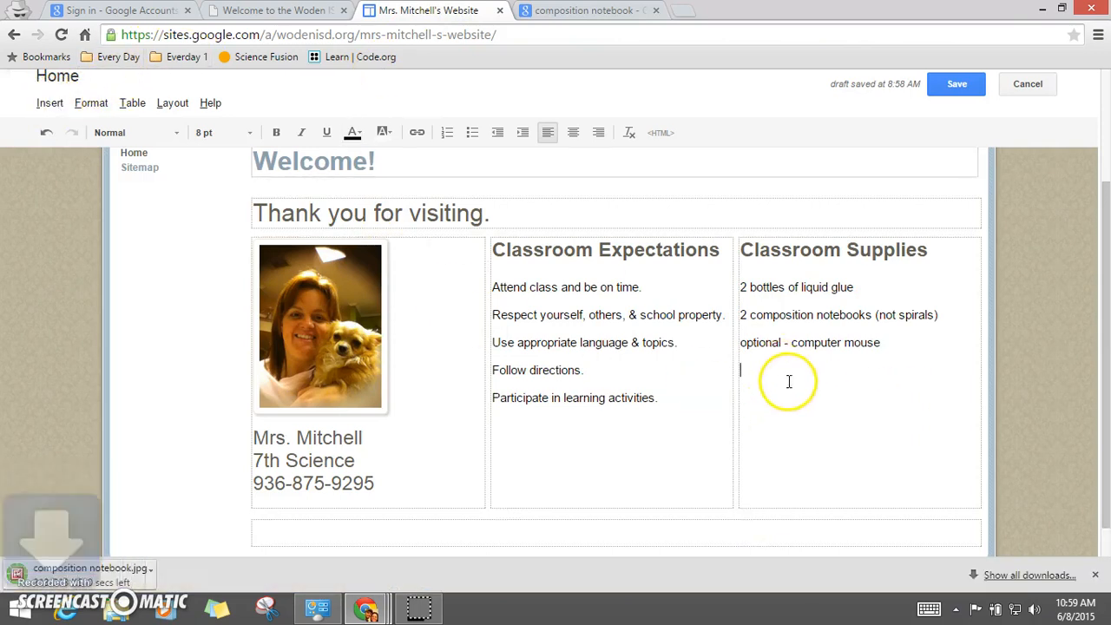
{"action": "left_click", "coordinate": [49, 103]}
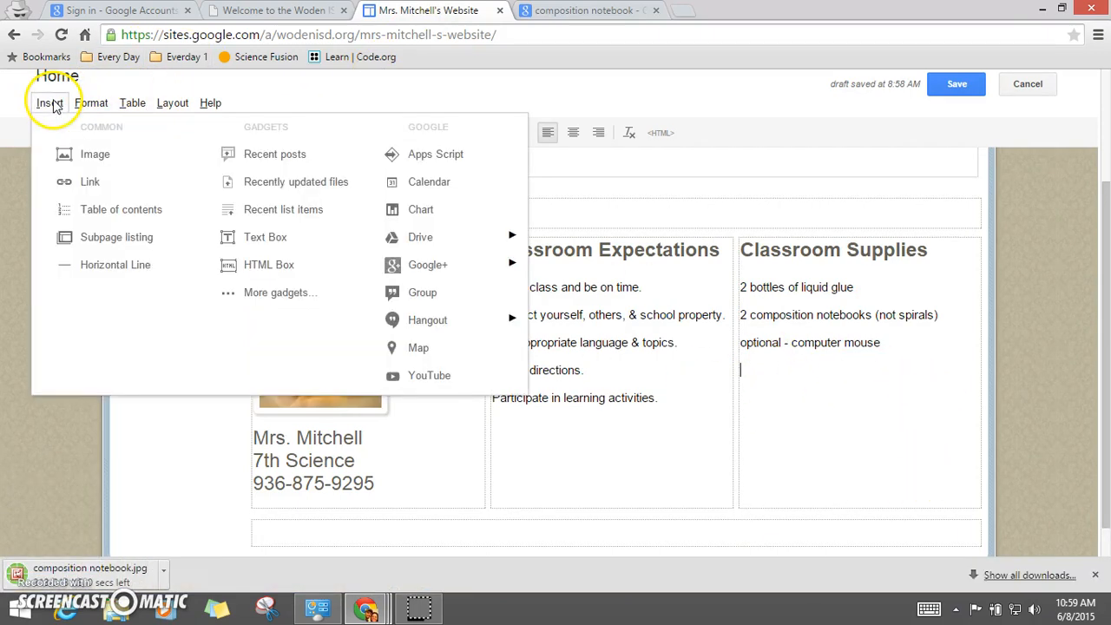
{"action": "left_click", "coordinate": [83, 155]}
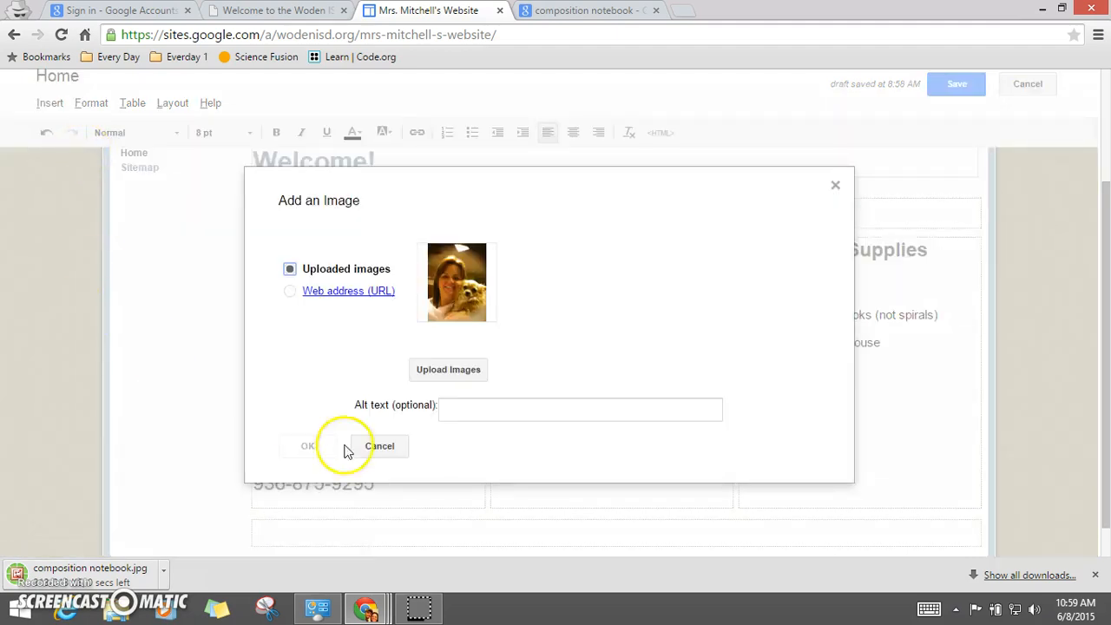
{"action": "left_click", "coordinate": [441, 375]}
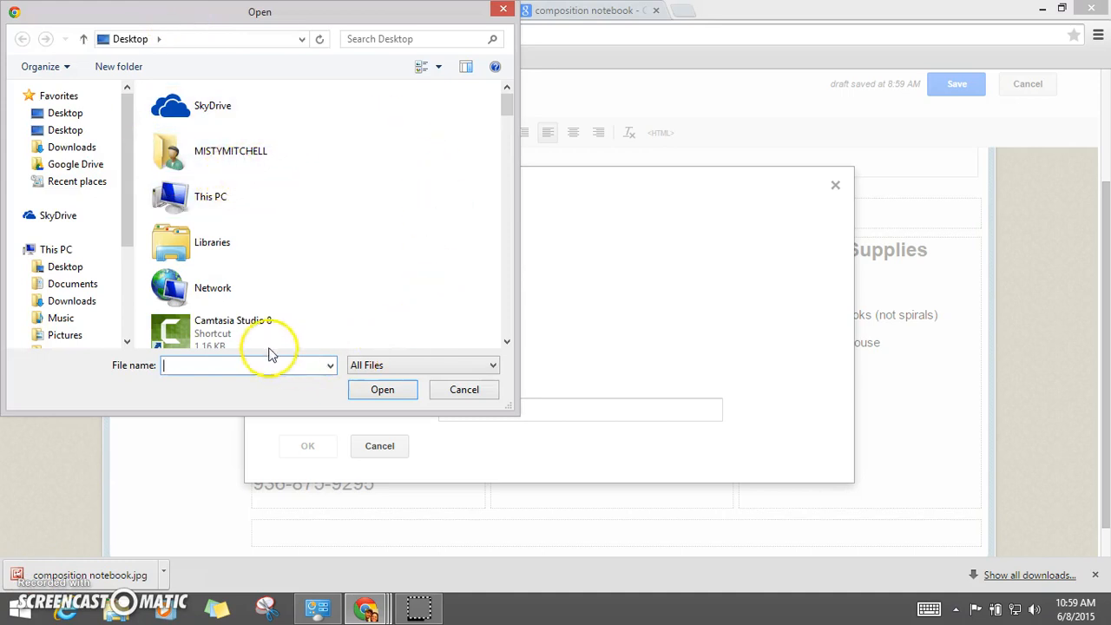
{"action": "left_click", "coordinate": [66, 114]}
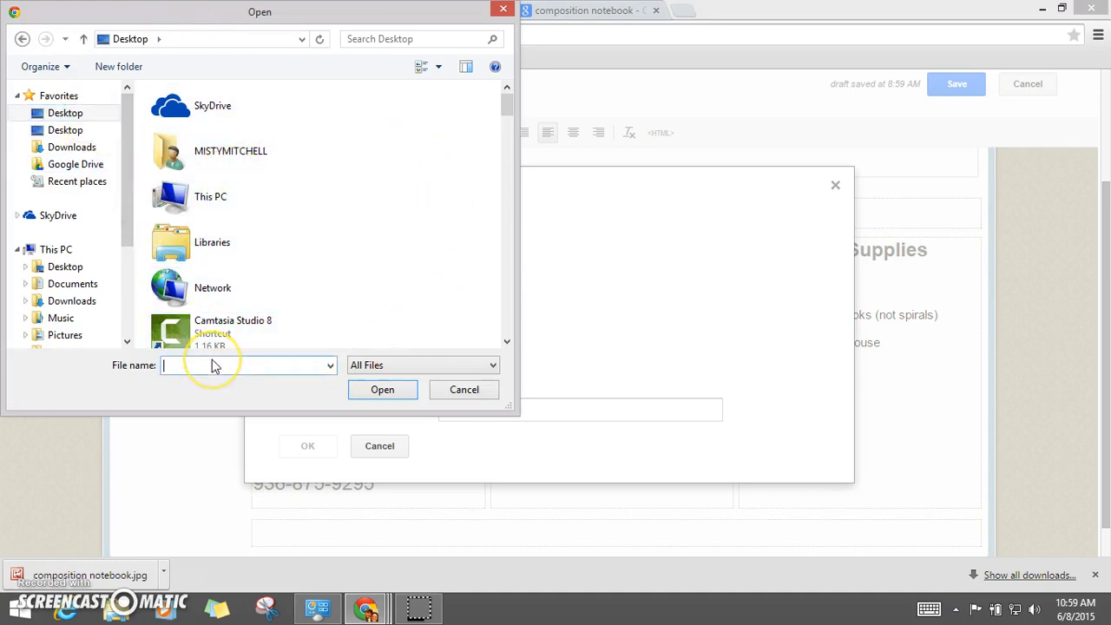
{"action": "type", "text": "cop"}
{"action": "key", "text": "BackSpace"}
{"action": "type", "text": "m"}
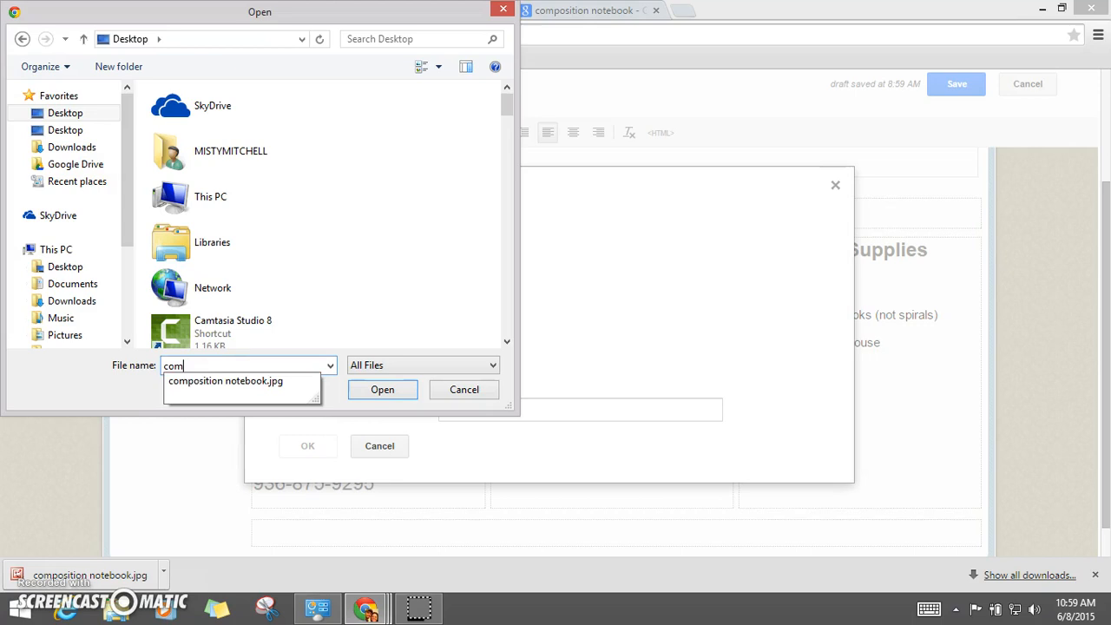
{"action": "left_click", "coordinate": [248, 380]}
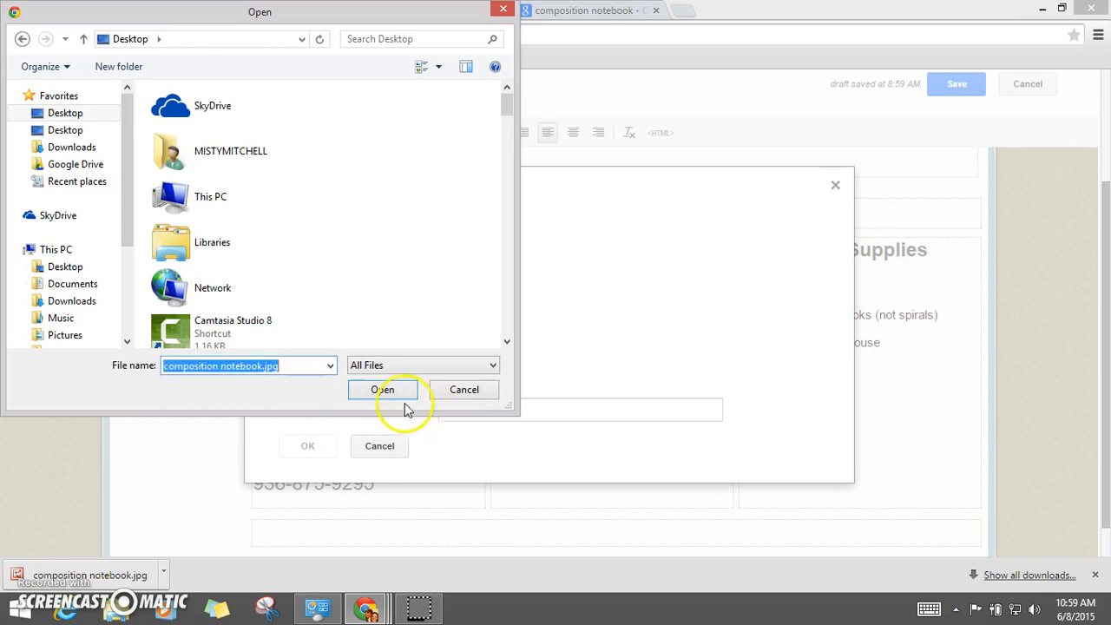
{"action": "left_click", "coordinate": [384, 389]}
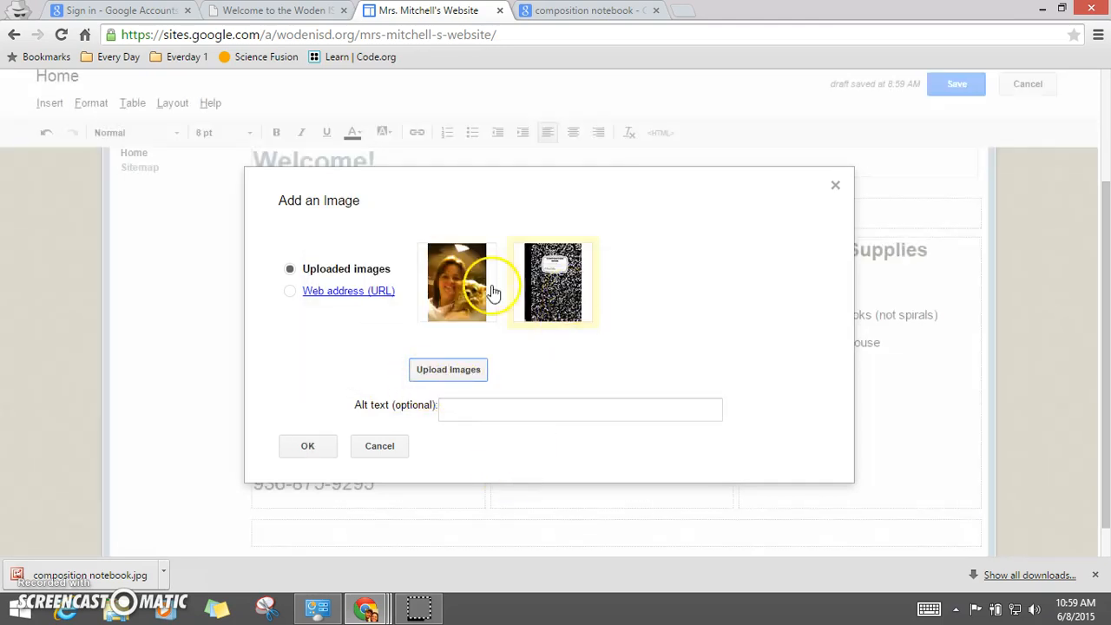
{"action": "left_click", "coordinate": [455, 286]}
{"action": "left_click", "coordinate": [555, 276]}
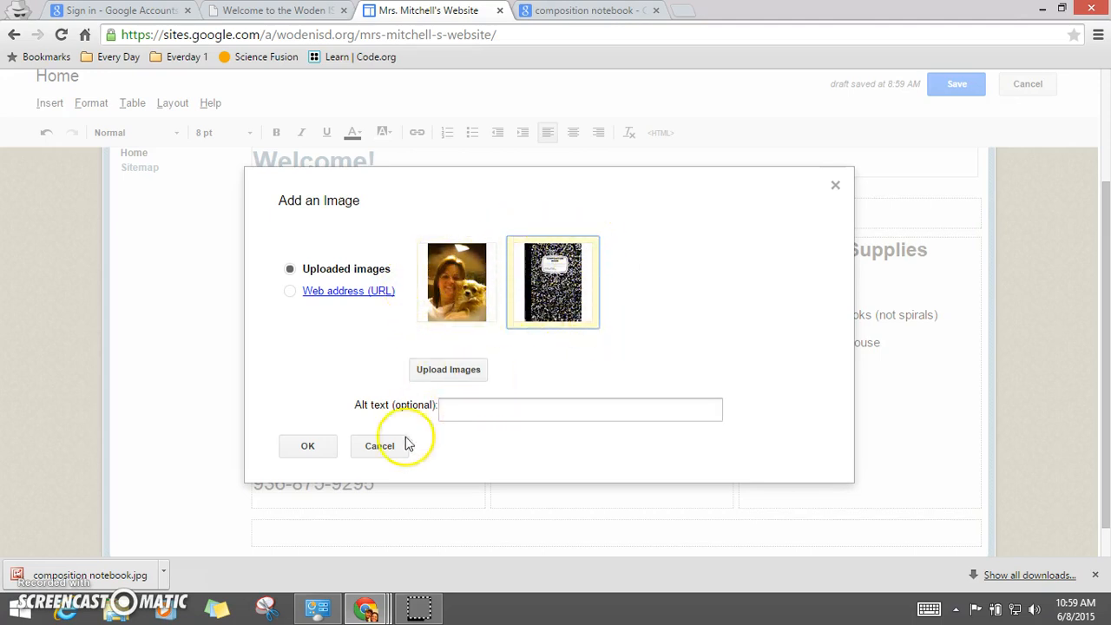
{"action": "left_click", "coordinate": [308, 446]}
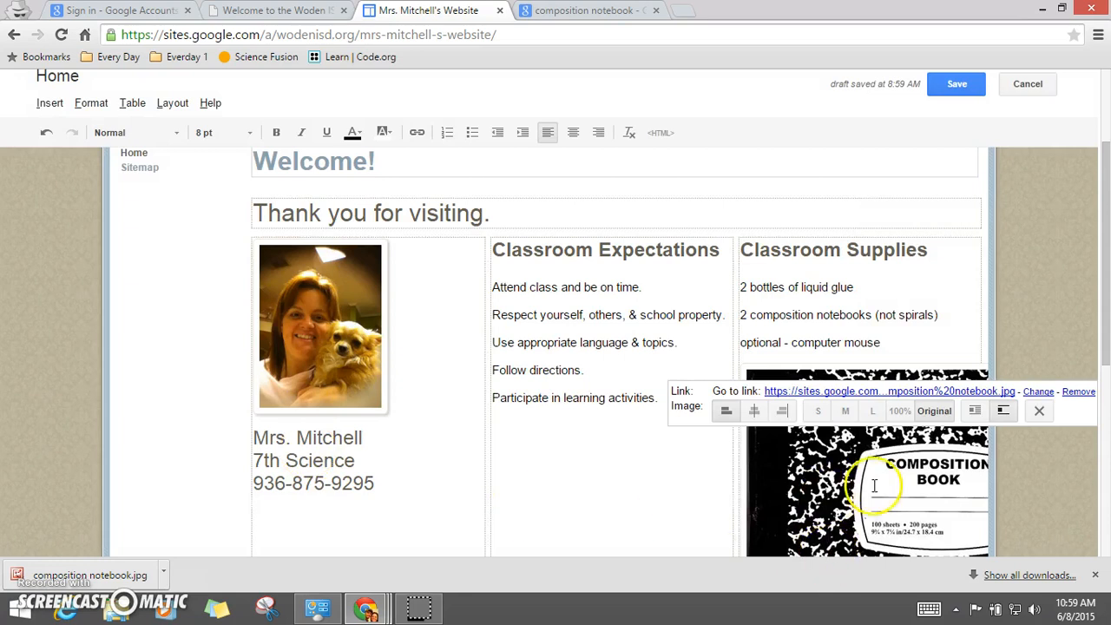
Step: Resize the notebook image to small and center it in the Classroom Supplies column
{"action": "left_click", "coordinate": [818, 411]}
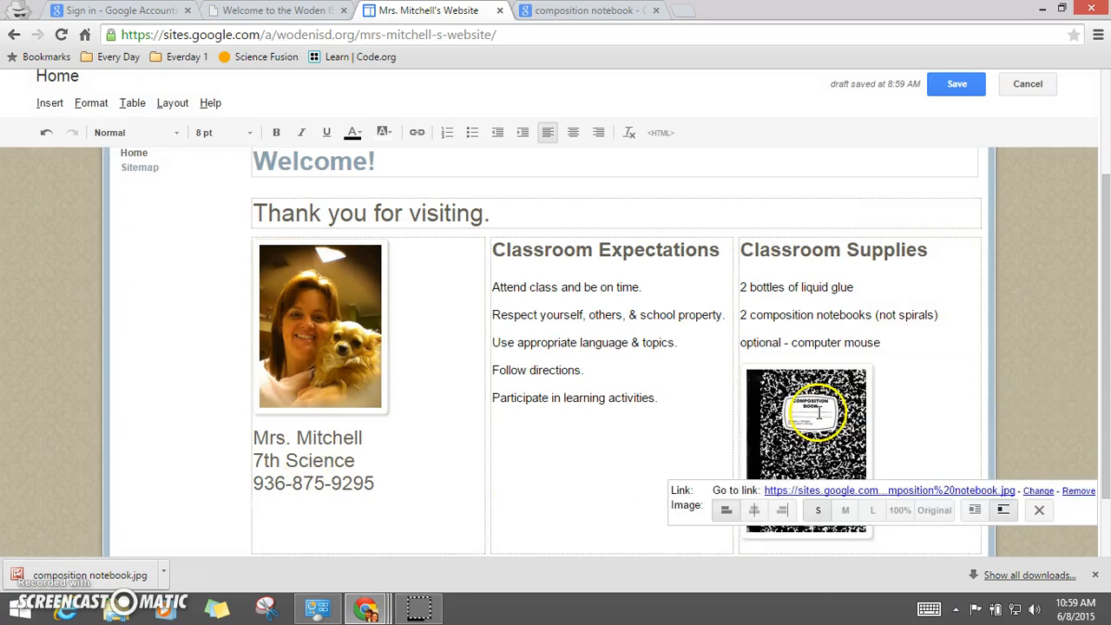
{"action": "left_click", "coordinate": [920, 402]}
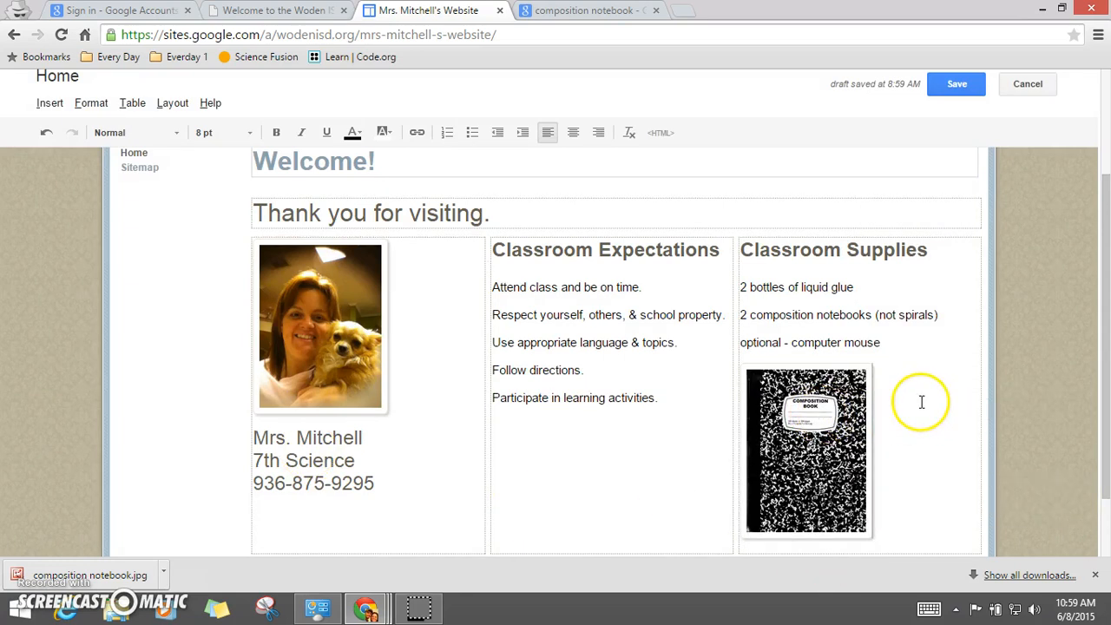
{"action": "scroll", "coordinate": [949, 452], "scroll_direction": "down", "scroll_amount": 2}
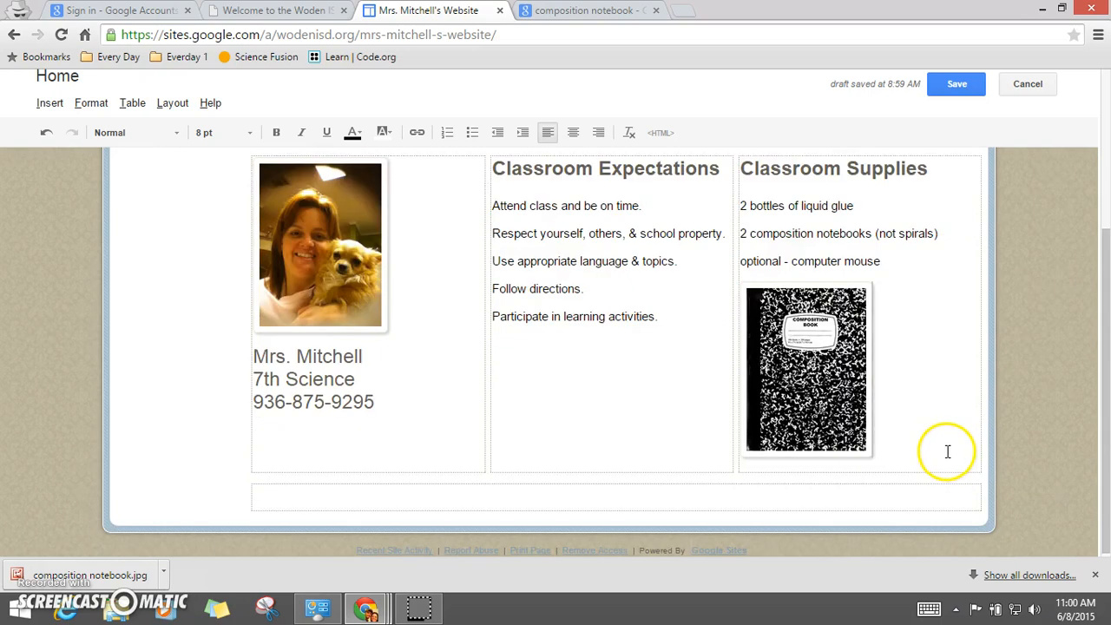
{"action": "scroll", "coordinate": [949, 452], "scroll_direction": "up", "scroll_amount": 2}
{"action": "left_click", "coordinate": [849, 453]}
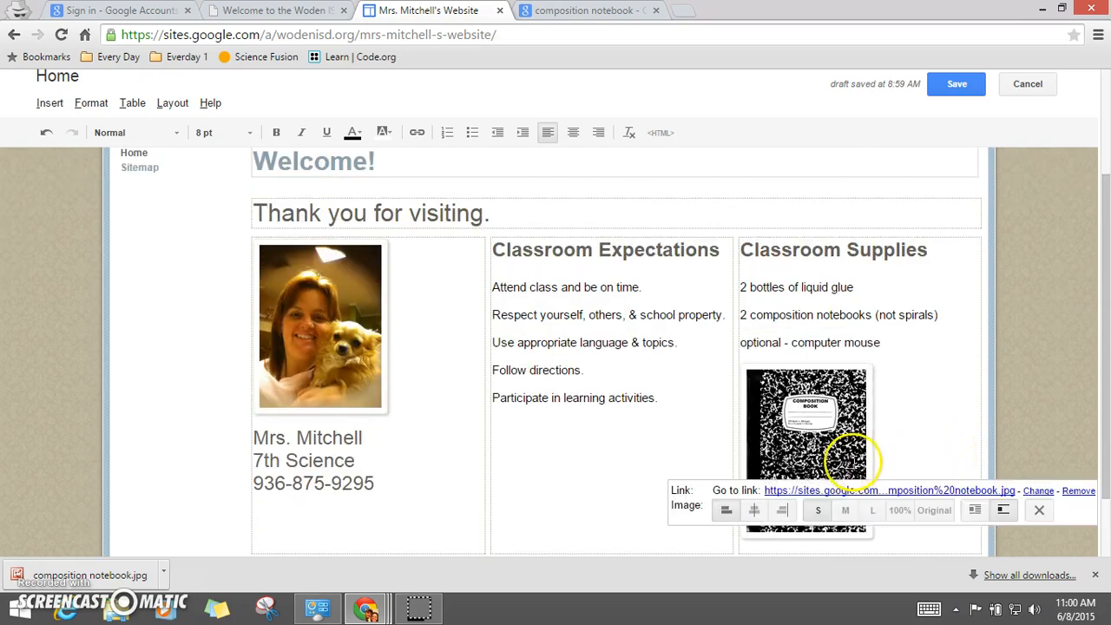
{"action": "left_click", "coordinate": [754, 511]}
{"action": "left_click", "coordinate": [1029, 382]}
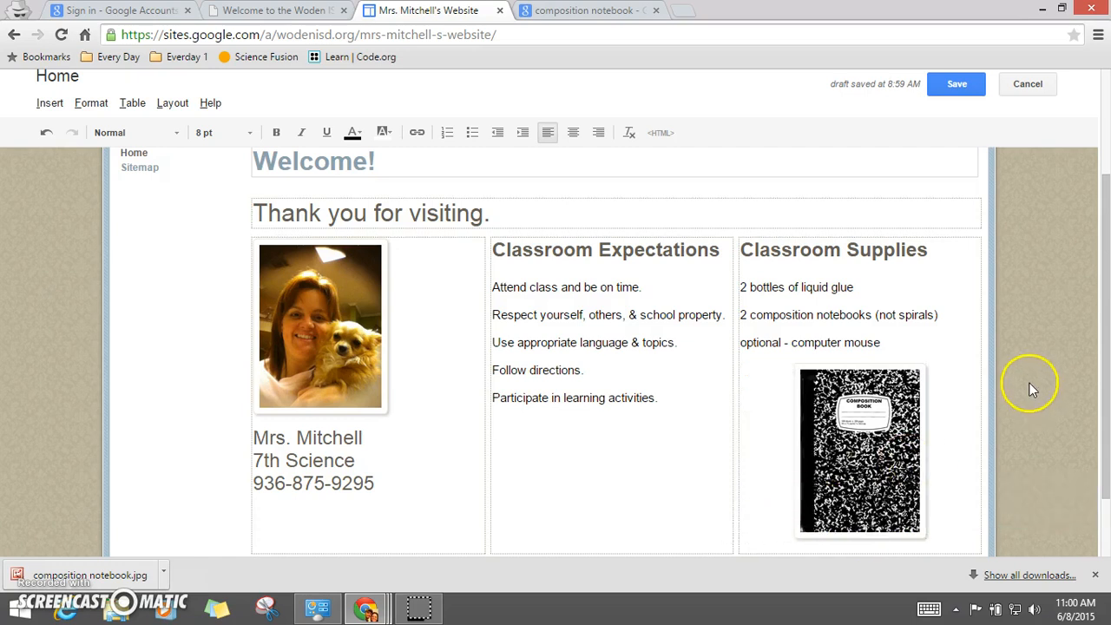
Step: Place the cursor in the empty bottom row of the layout and open the More gadgets gallery
{"action": "scroll", "coordinate": [1028, 387], "scroll_direction": "down", "scroll_amount": 2}
{"action": "scroll", "coordinate": [1028, 395], "scroll_direction": "up", "scroll_amount": 2}
{"action": "scroll", "coordinate": [1028, 387], "scroll_direction": "down", "scroll_amount": 2}
{"action": "left_click", "coordinate": [385, 486]}
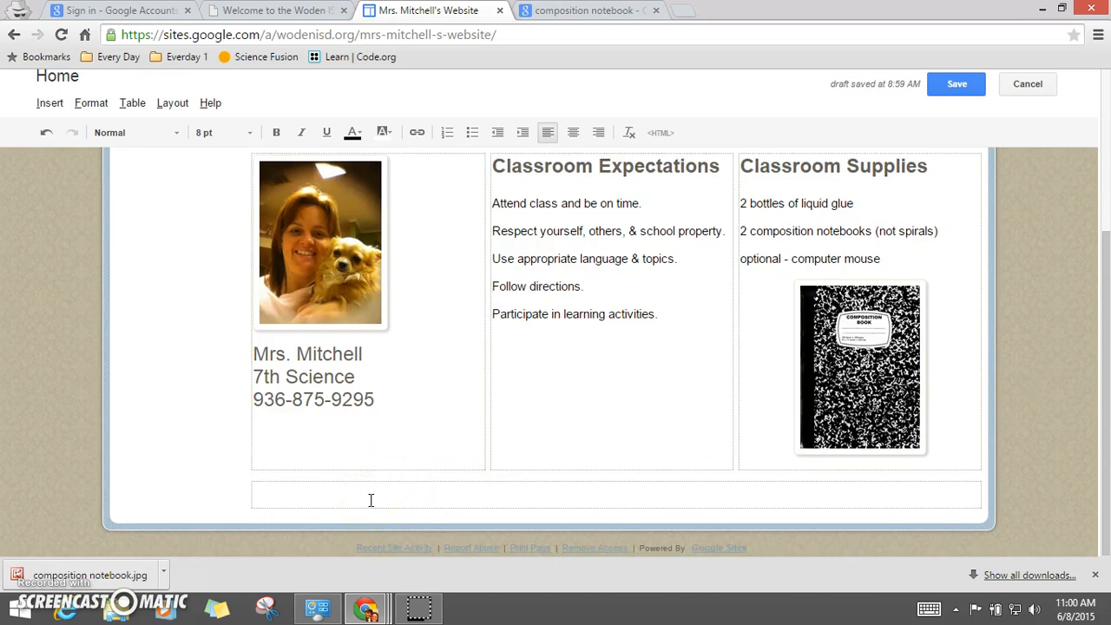
{"action": "scroll", "coordinate": [371, 499], "scroll_direction": "up", "scroll_amount": 4}
{"action": "scroll", "coordinate": [370, 499], "scroll_direction": "down", "scroll_amount": 4}
{"action": "left_click", "coordinate": [369, 496]}
{"action": "left_click", "coordinate": [51, 104]}
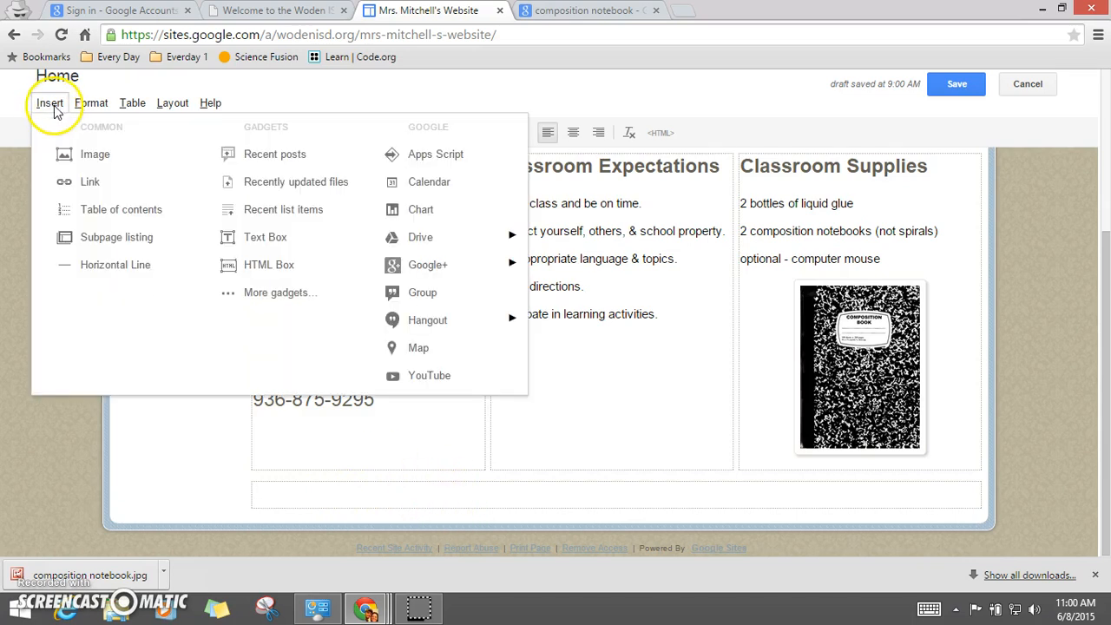
{"action": "left_click", "coordinate": [51, 106]}
{"action": "left_click", "coordinate": [51, 104]}
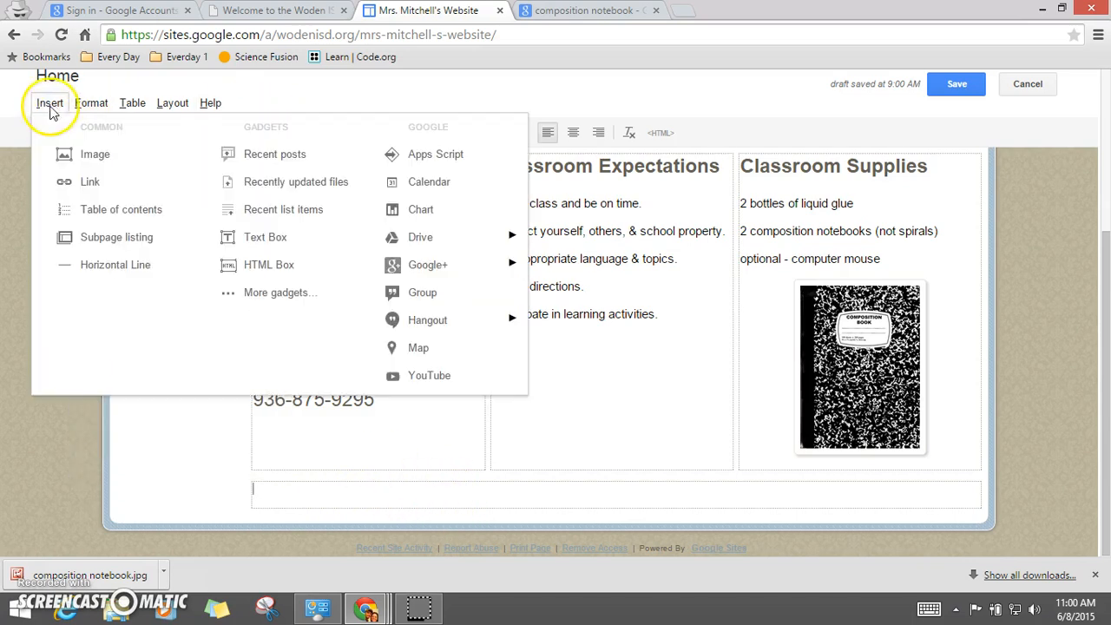
{"action": "left_click", "coordinate": [274, 292]}
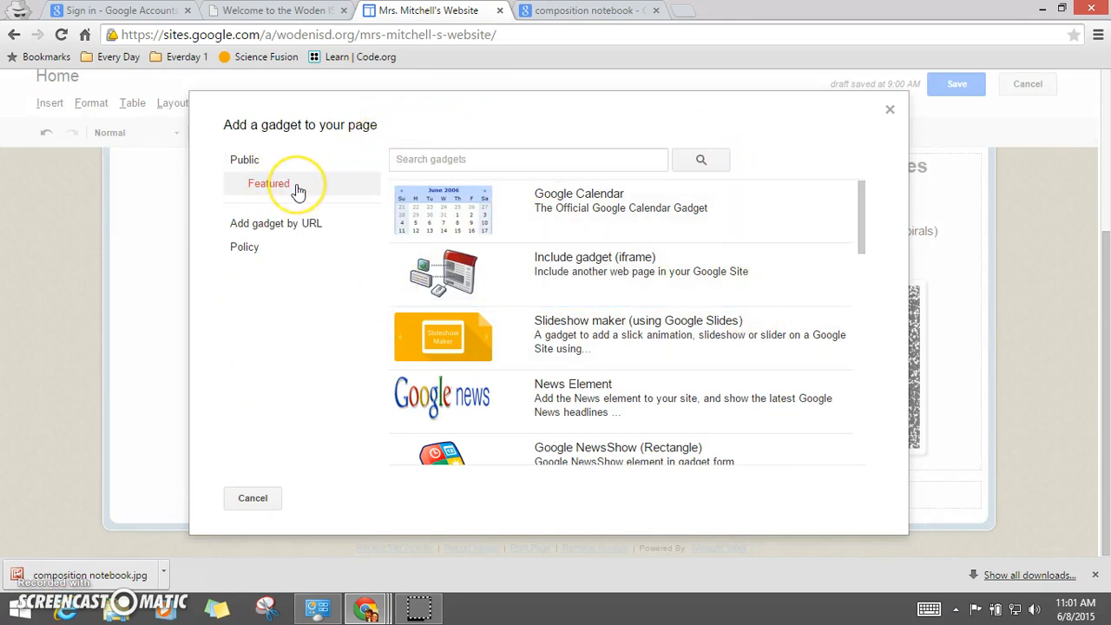
Step: Search the public gadgets for contact form
{"action": "left_click", "coordinate": [259, 162]}
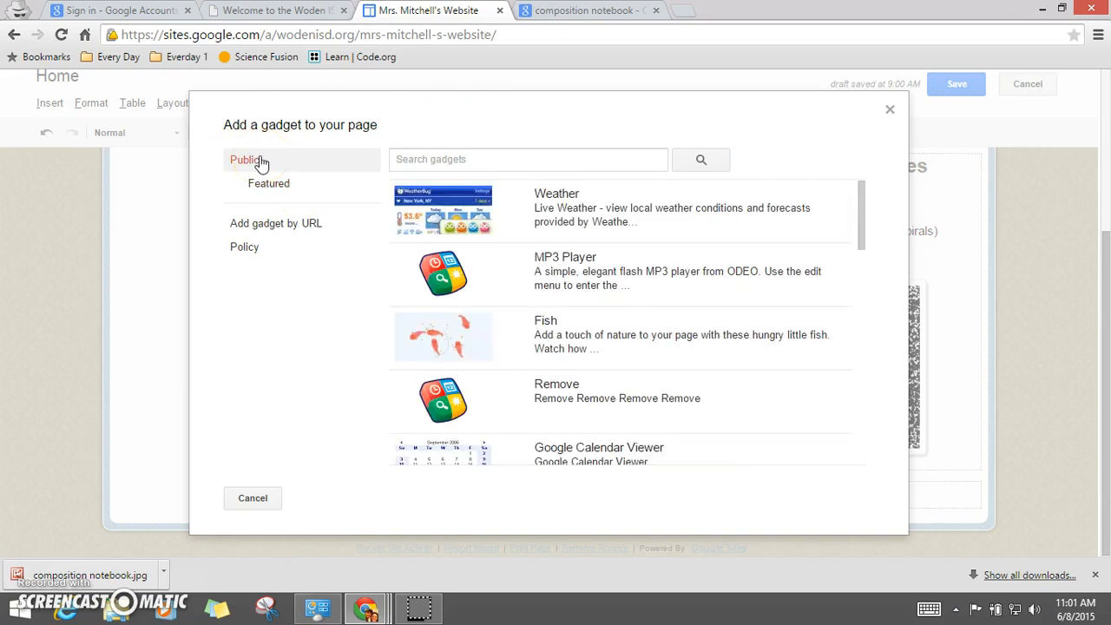
{"action": "left_click", "coordinate": [443, 159]}
{"action": "type", "text": "contact for"}
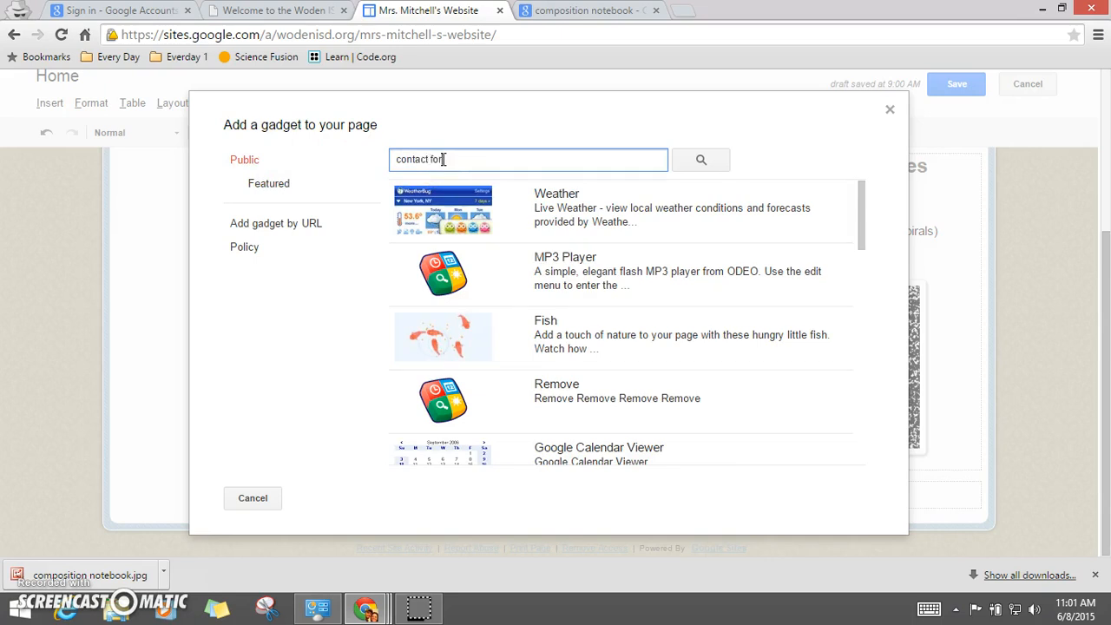
{"action": "left_click", "coordinate": [699, 160]}
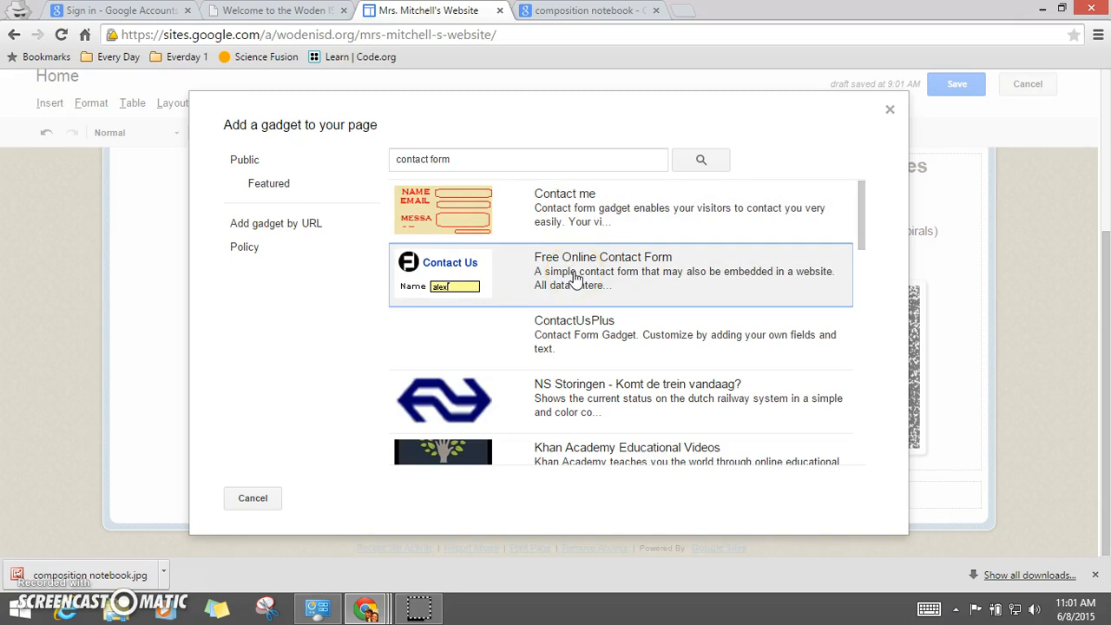
Step: Browse the contact form search results to compare the available gadgets
{"action": "left_click", "coordinate": [550, 213]}
{"action": "scroll", "coordinate": [551, 217], "scroll_direction": "down", "scroll_amount": 5}
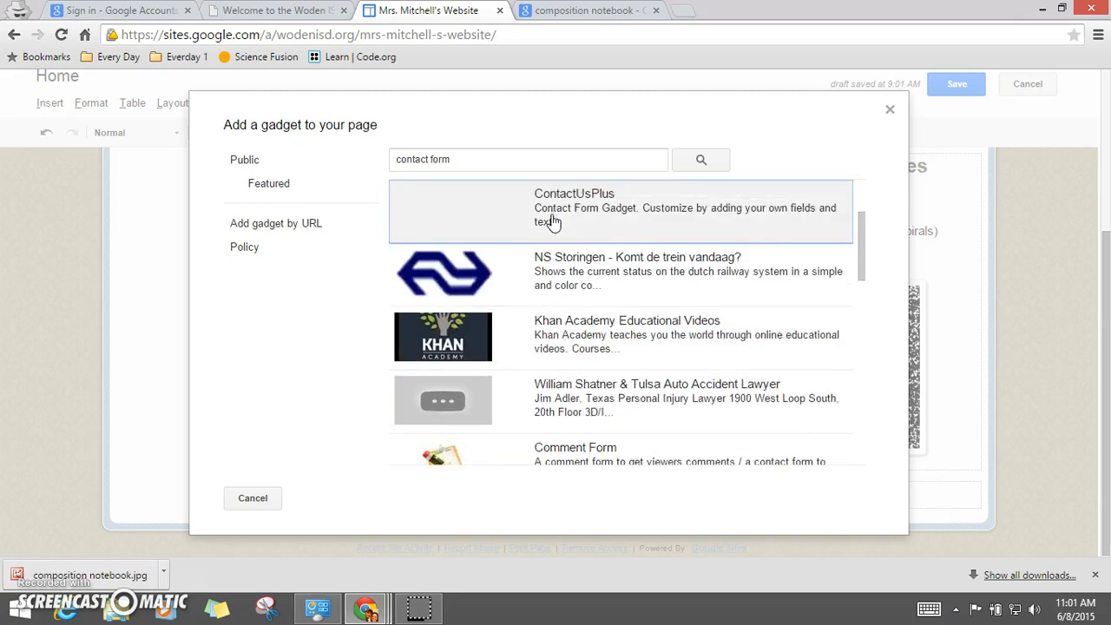
{"action": "left_click", "coordinate": [569, 362]}
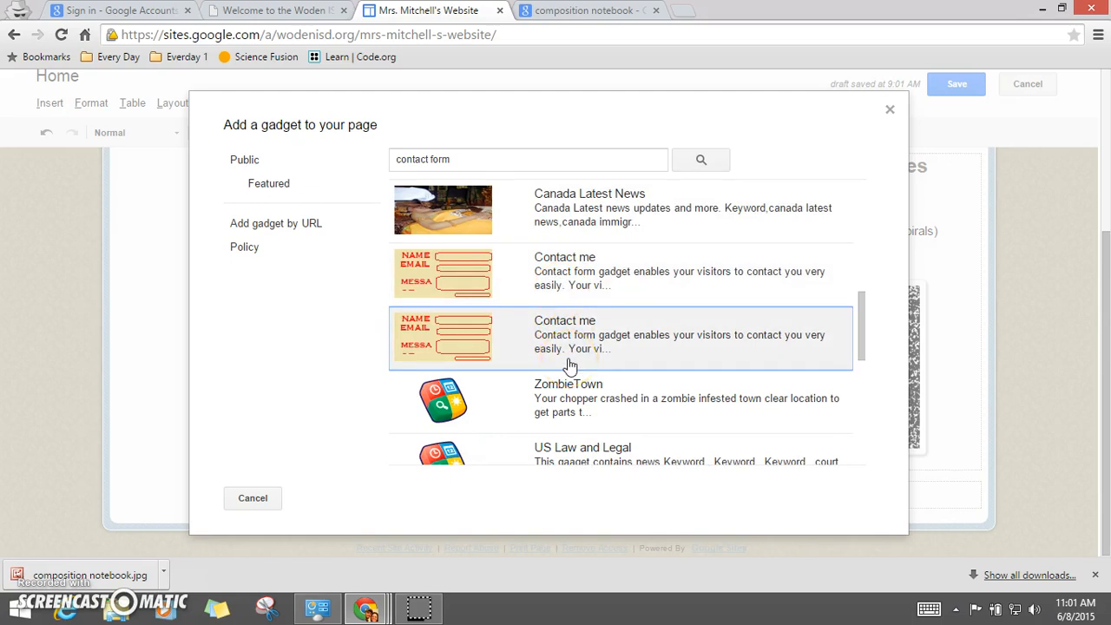
{"action": "scroll", "coordinate": [580, 291], "scroll_direction": "up", "scroll_amount": 8}
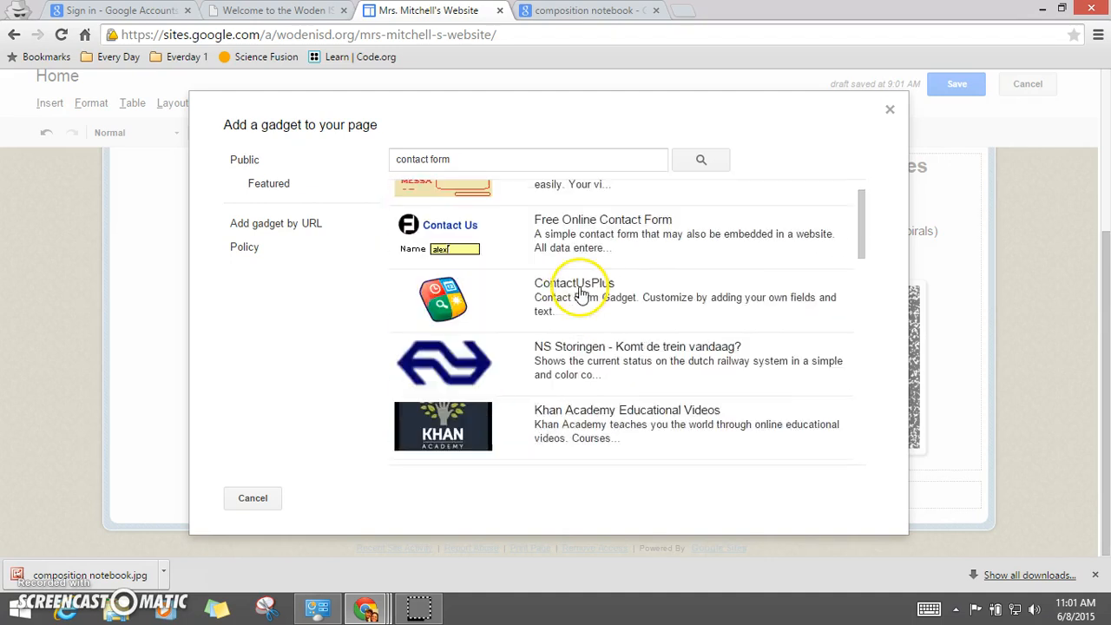
{"action": "scroll", "coordinate": [1042, 342], "scroll_direction": "down", "scroll_amount": 2}
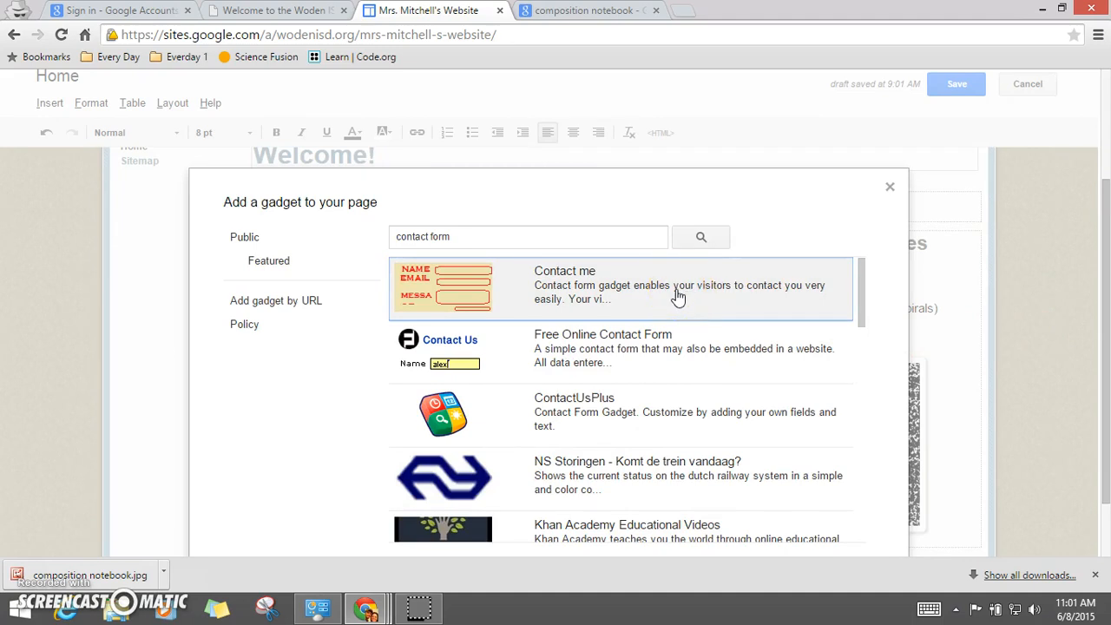
{"action": "left_click", "coordinate": [612, 360]}
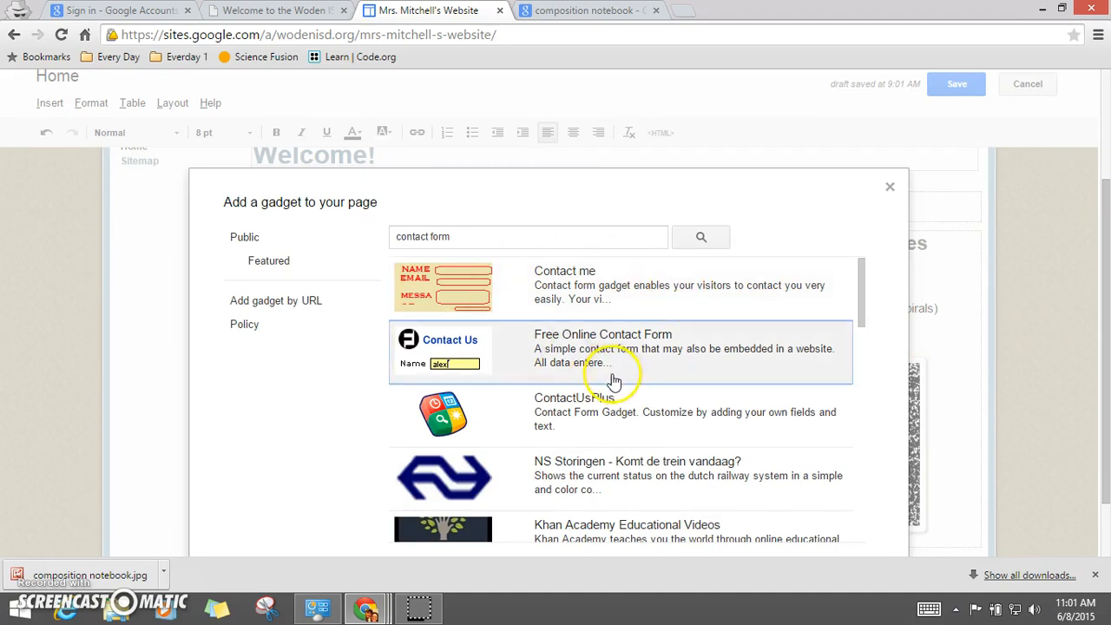
{"action": "left_click", "coordinate": [580, 295]}
{"action": "scroll", "coordinate": [599, 364], "scroll_direction": "down", "scroll_amount": 5}
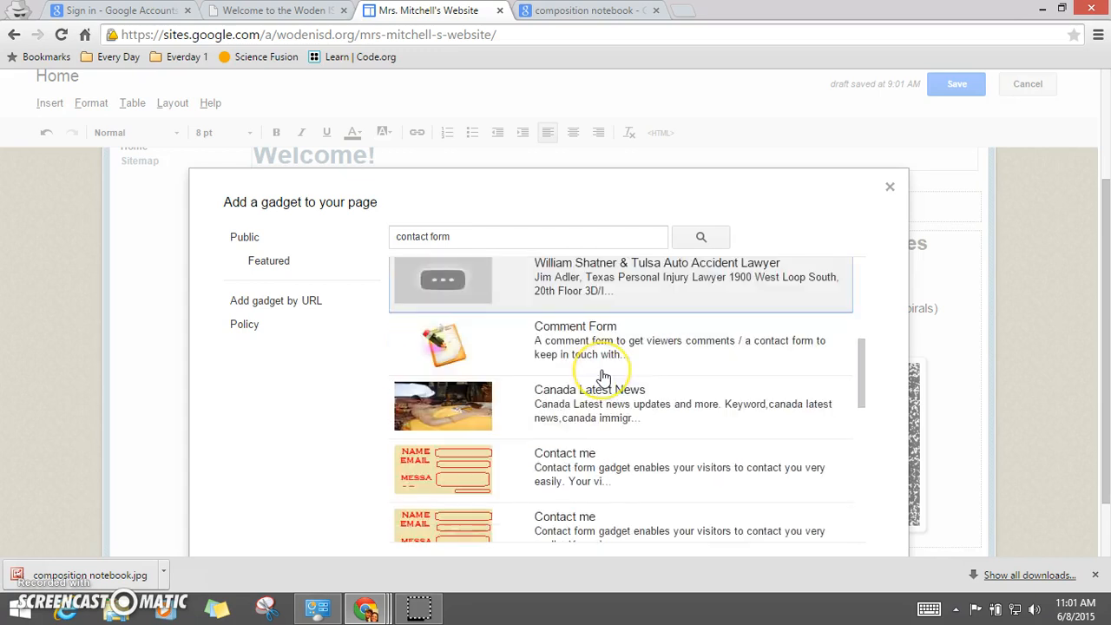
{"action": "scroll", "coordinate": [603, 374], "scroll_direction": "down", "scroll_amount": 1}
{"action": "left_click", "coordinate": [599, 378]}
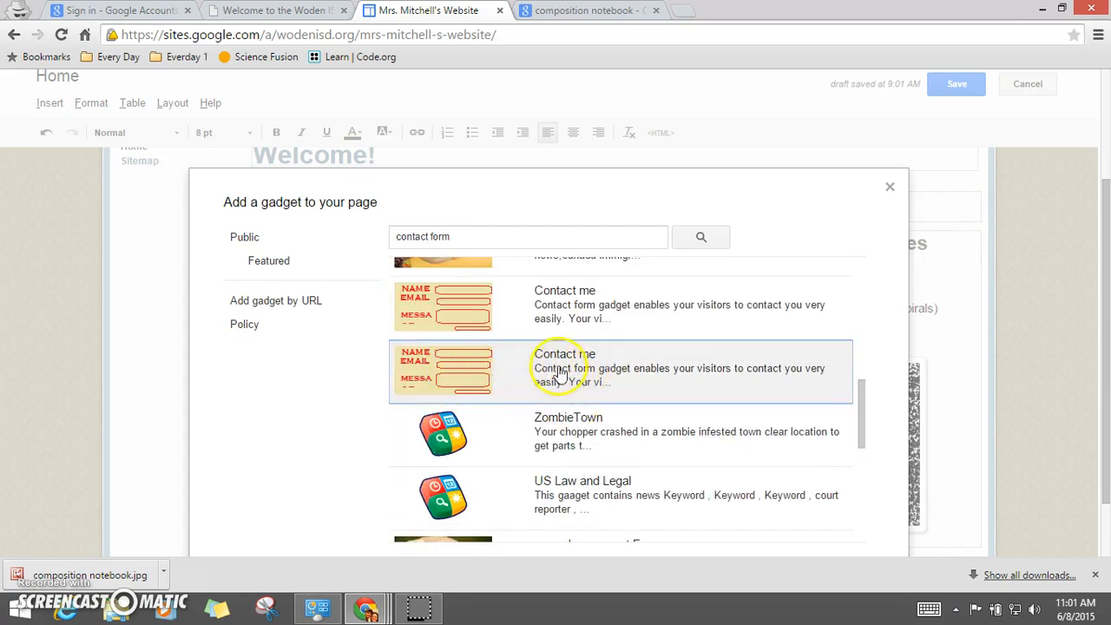
{"action": "scroll", "coordinate": [568, 364], "scroll_direction": "up", "scroll_amount": 6}
{"action": "scroll", "coordinate": [560, 417], "scroll_direction": "down", "scroll_amount": 6}
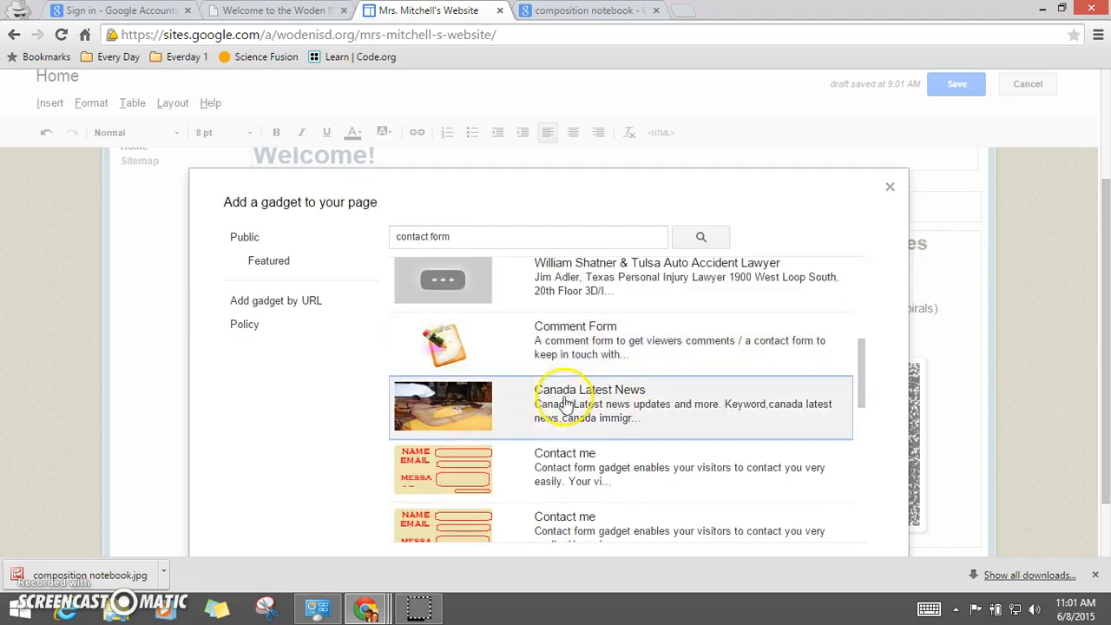
Step: Open the Contact me gadget by webmanin and select it for the page
{"action": "left_click", "coordinate": [570, 452]}
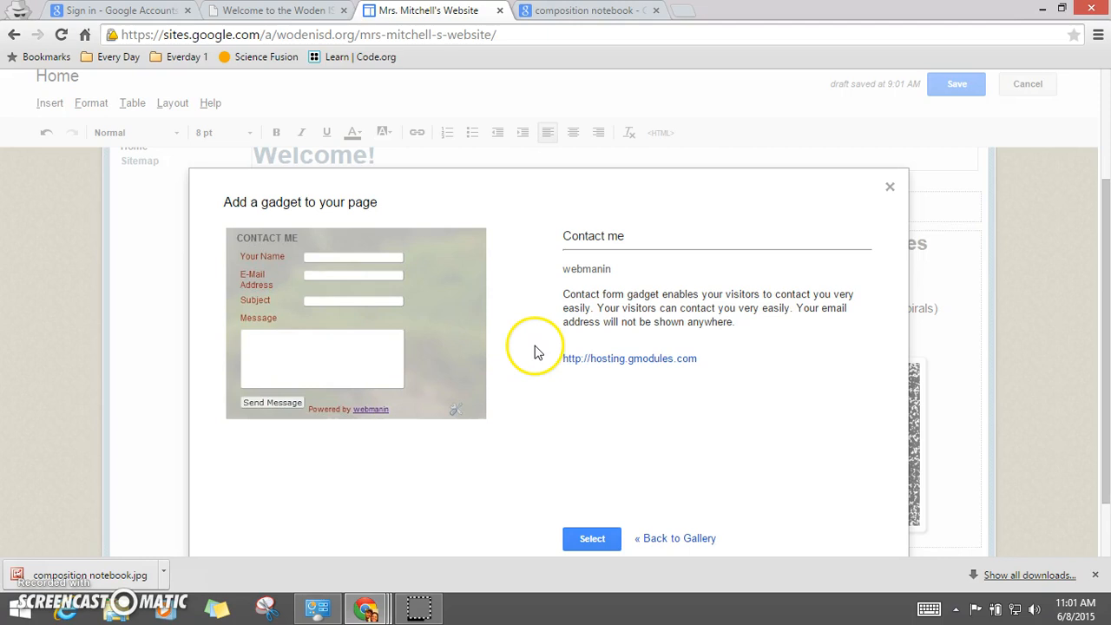
{"action": "scroll", "coordinate": [712, 371], "scroll_direction": "down", "scroll_amount": 1}
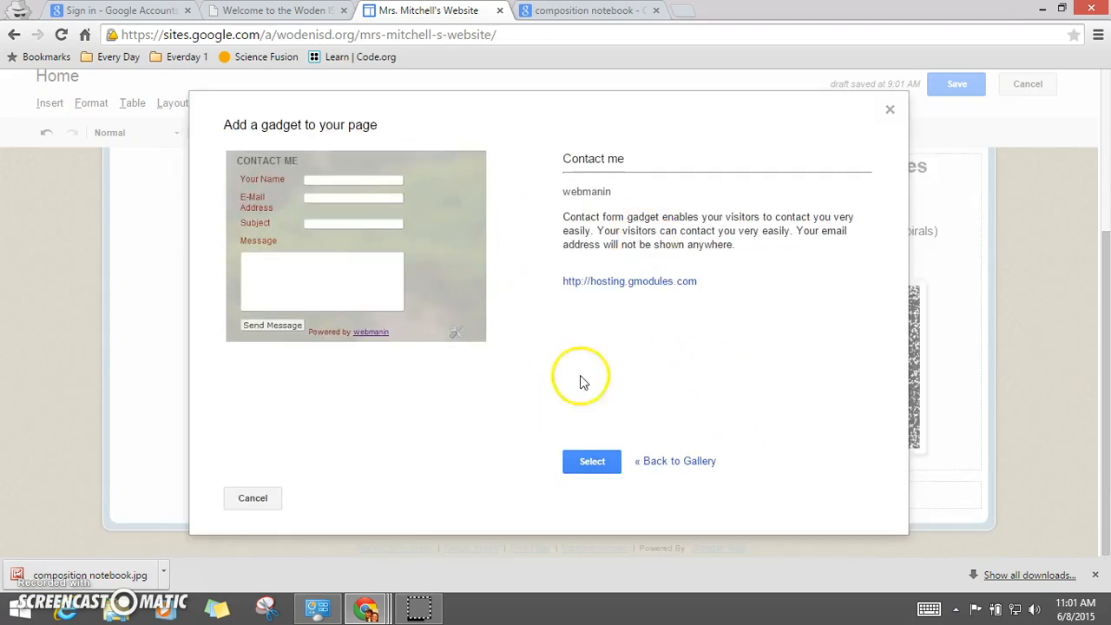
{"action": "left_click", "coordinate": [591, 462]}
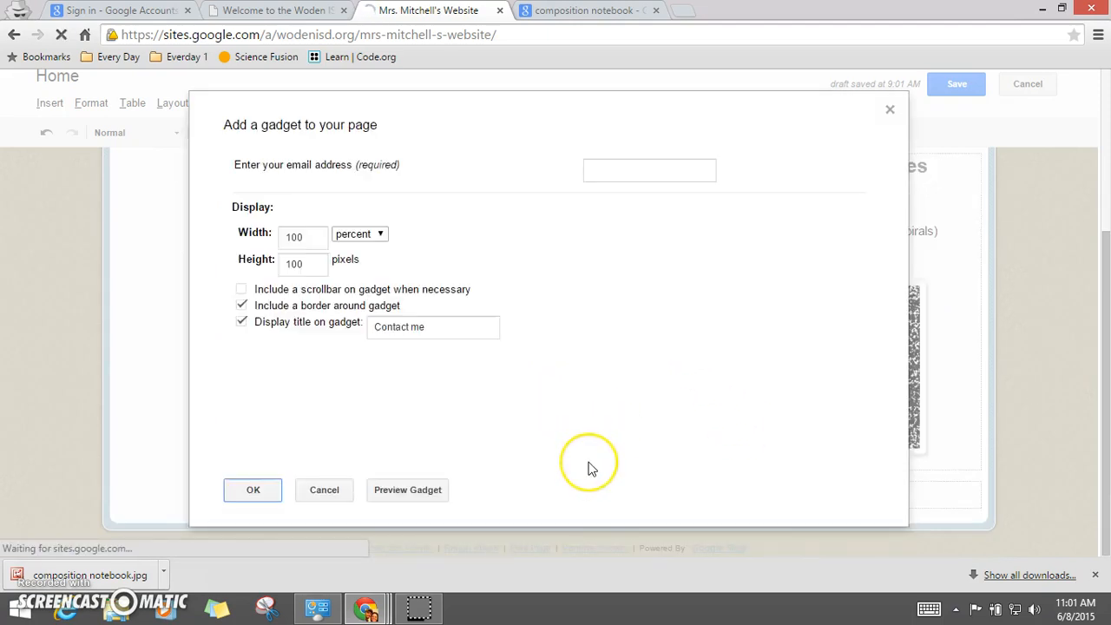
Step: Enter the teacher's e-mail address as the form recipient and set the gadget height to 200 pixels
{"action": "left_click", "coordinate": [627, 172]}
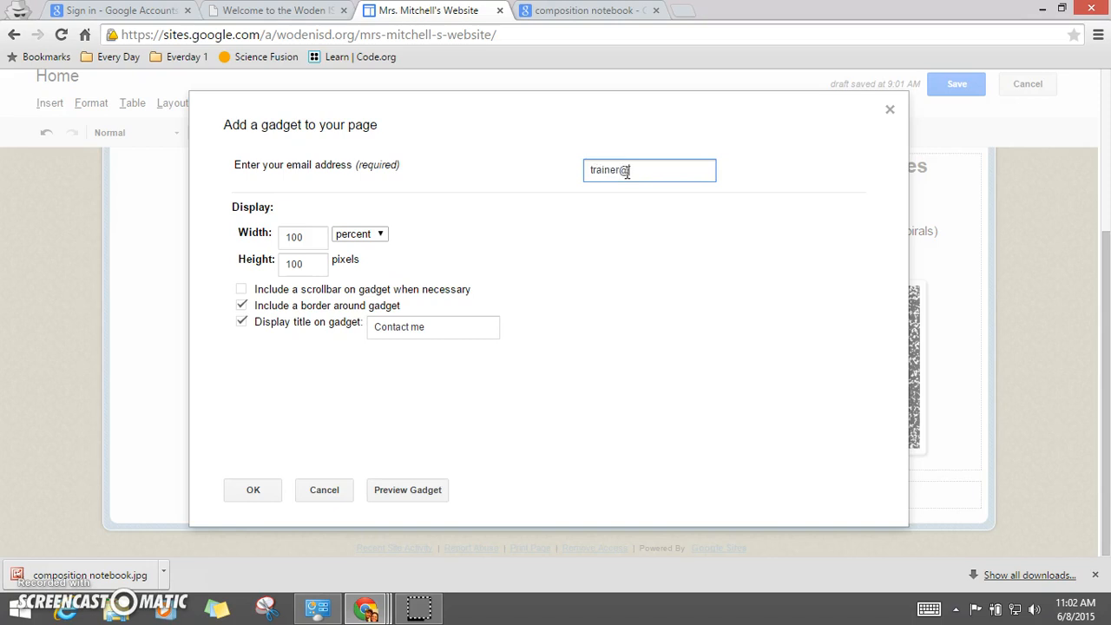
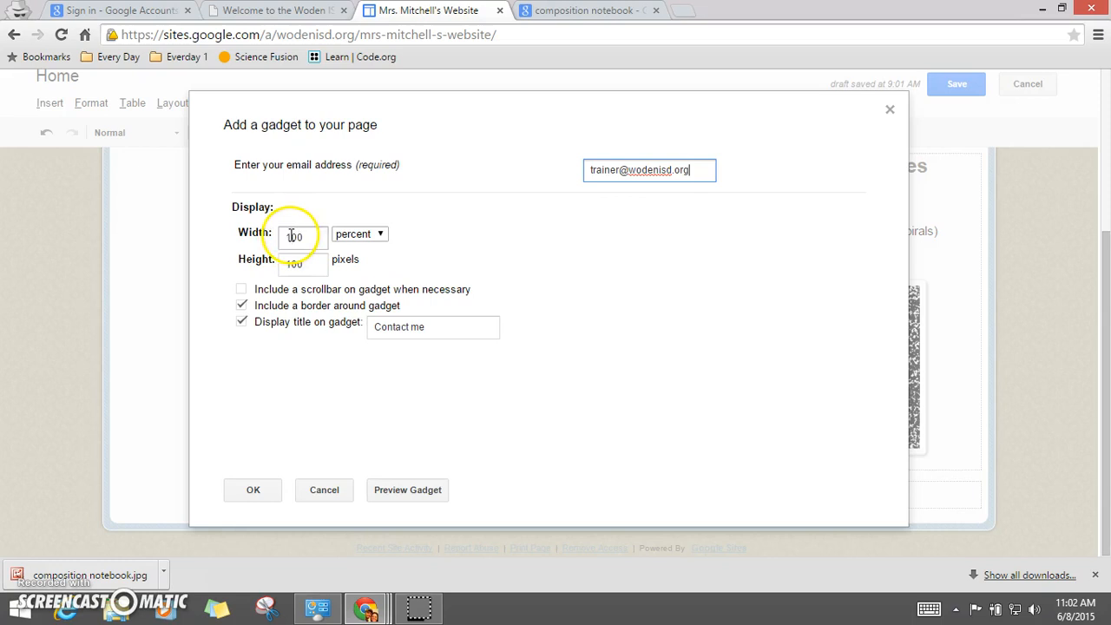
{"action": "left_click", "coordinate": [295, 239]}
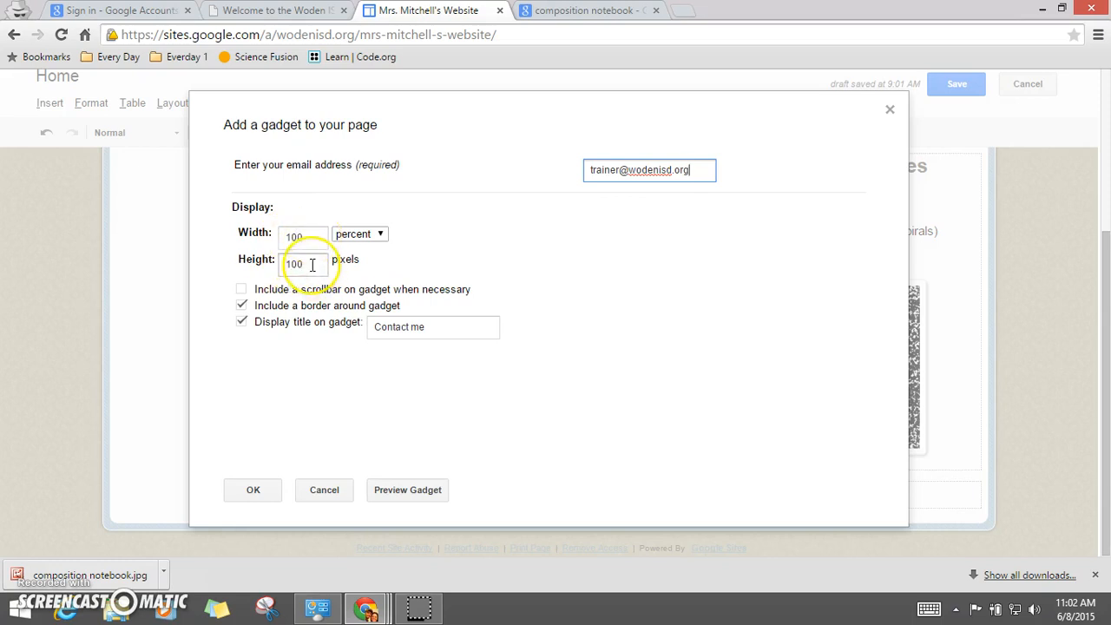
{"action": "left_click_drag", "start_coordinate": [312, 264], "coordinate": [280, 262]}
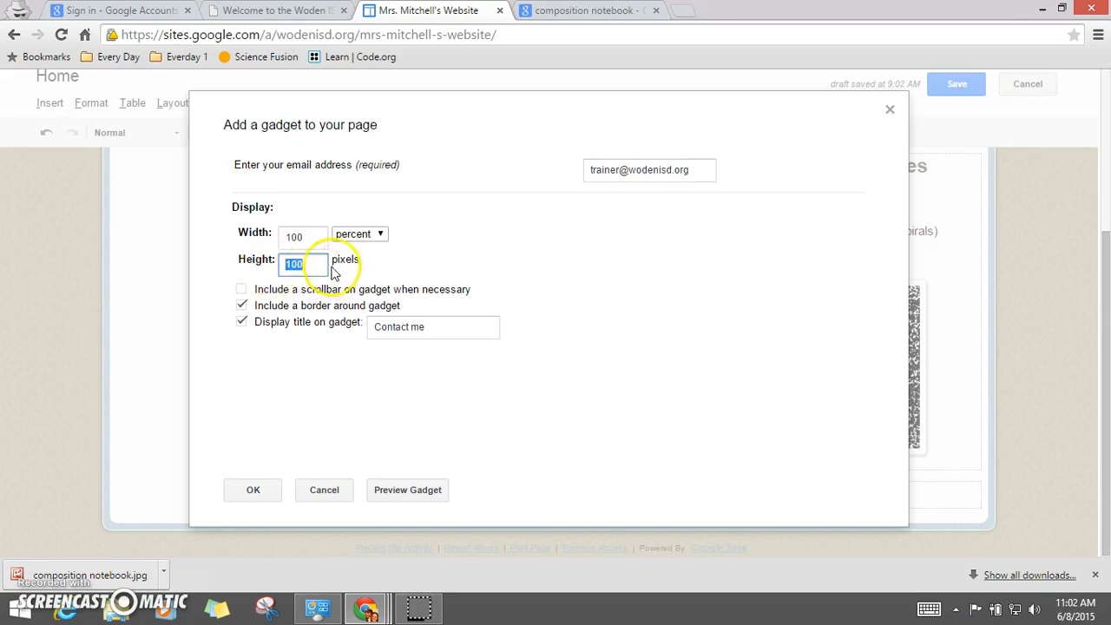
{"action": "left_click", "coordinate": [318, 241]}
{"action": "left_click", "coordinate": [37, 573]}
{"action": "left_click_drag", "start_coordinate": [319, 262], "coordinate": [270, 264]}
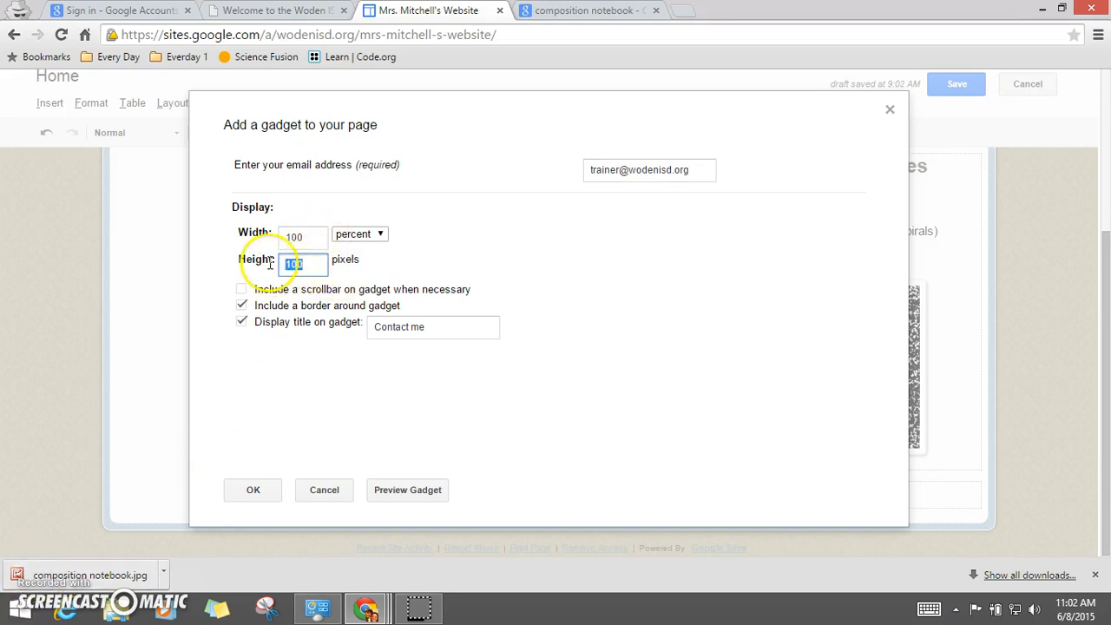
{"action": "type", "text": "20"}
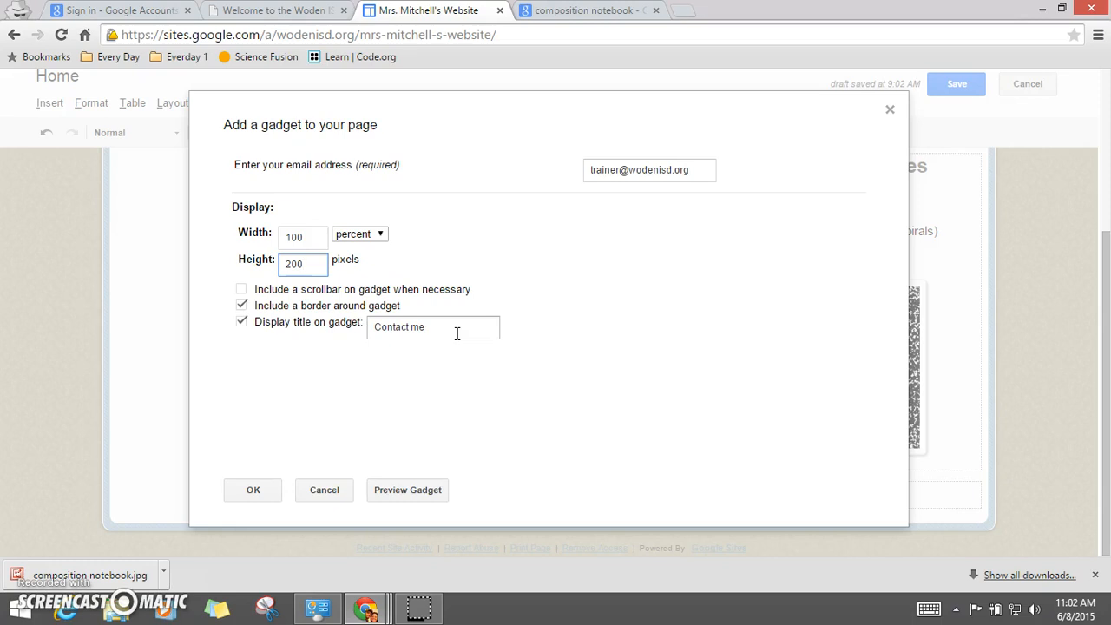
Step: Preview the Contact me gadget and insert it into the bottom row of the page
{"action": "left_click", "coordinate": [397, 493]}
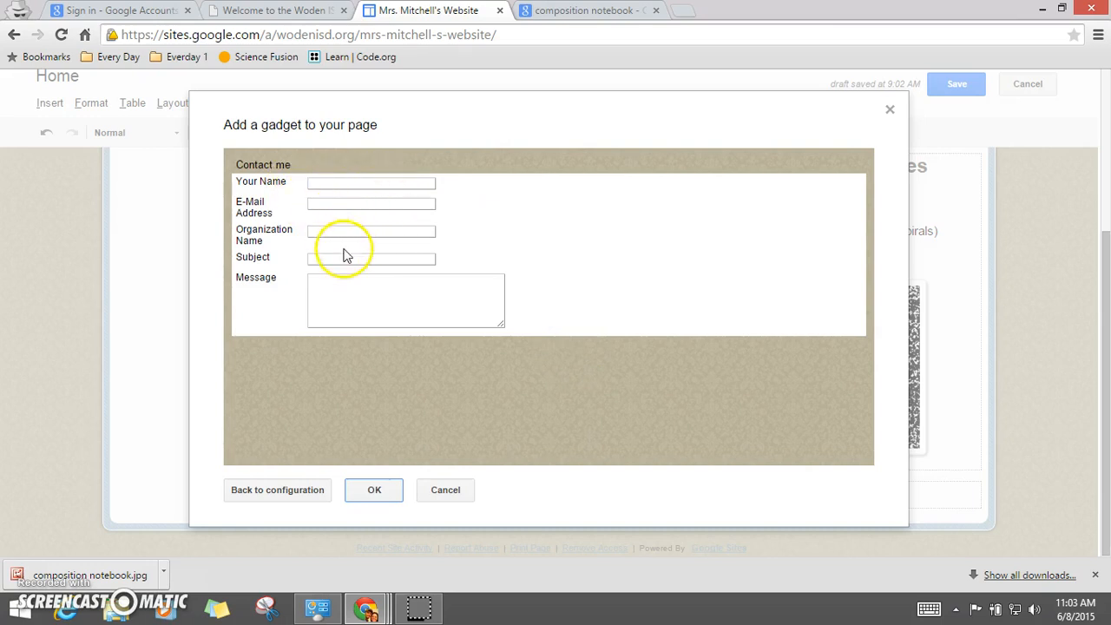
{"action": "left_click", "coordinate": [332, 303]}
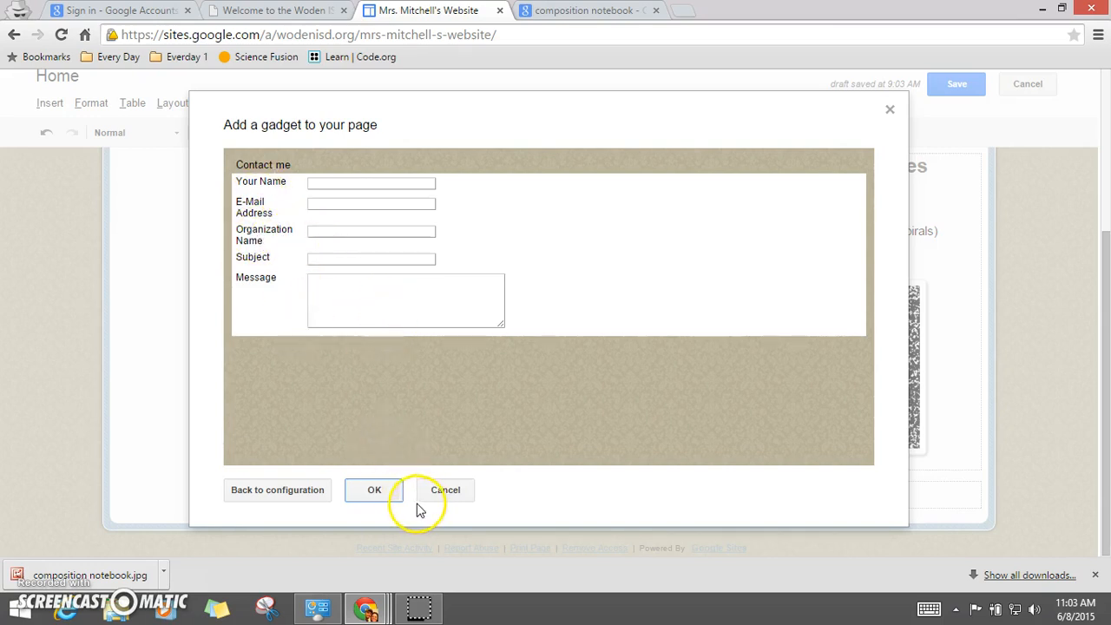
{"action": "left_click", "coordinate": [375, 492]}
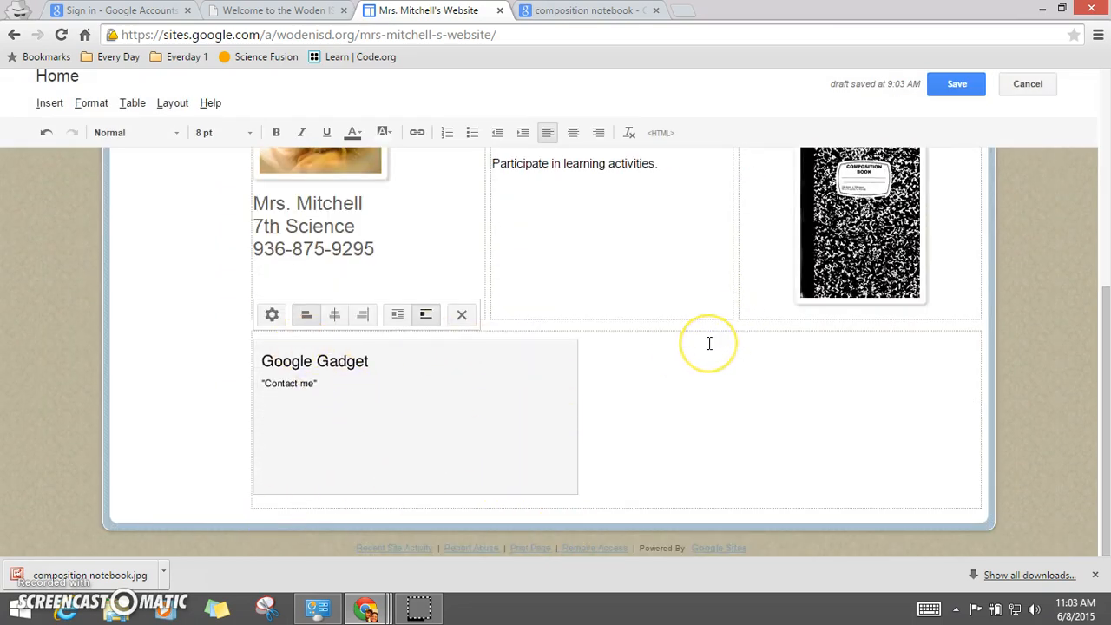
Step: Save the page with the new contact form
{"action": "left_click", "coordinate": [955, 91]}
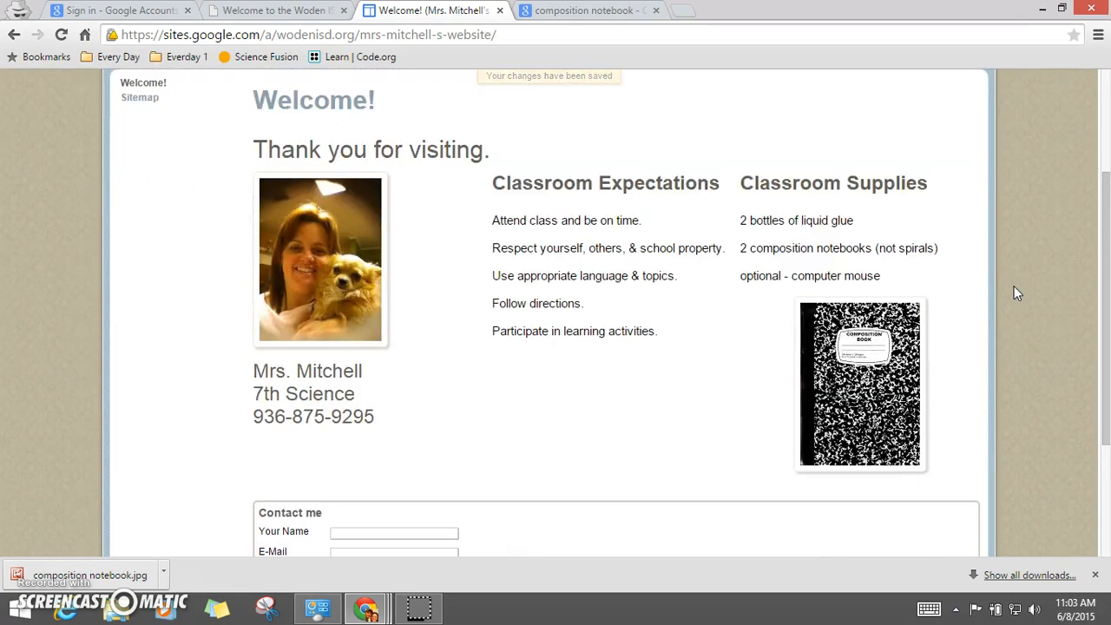
{"action": "scroll", "coordinate": [1017, 294], "scroll_direction": "down", "scroll_amount": 2}
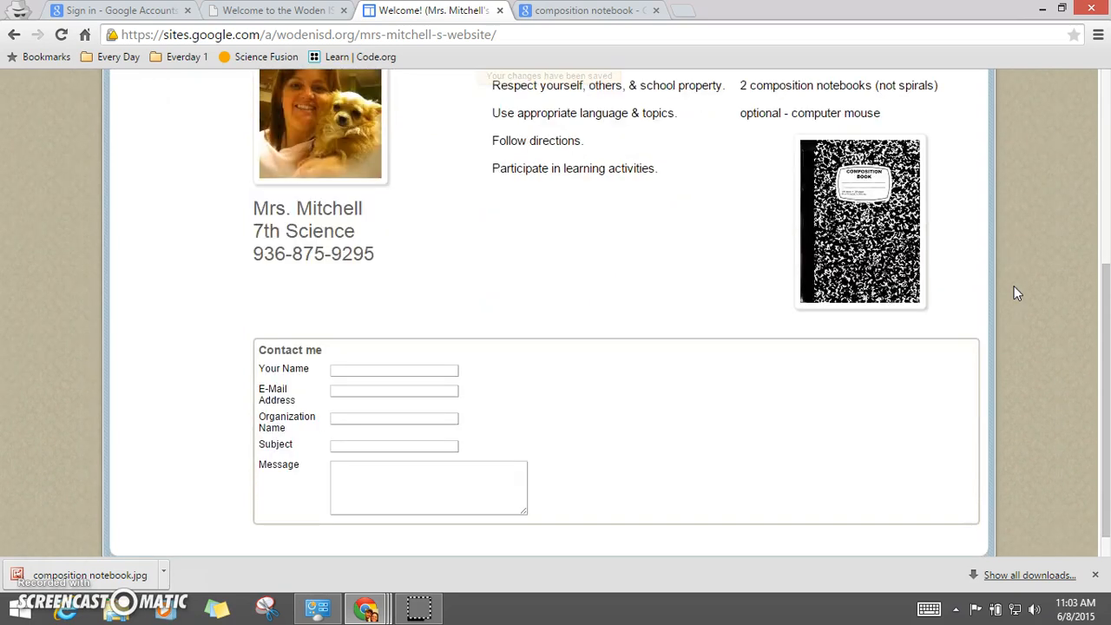
{"action": "scroll", "coordinate": [1018, 293], "scroll_direction": "up", "scroll_amount": 3}
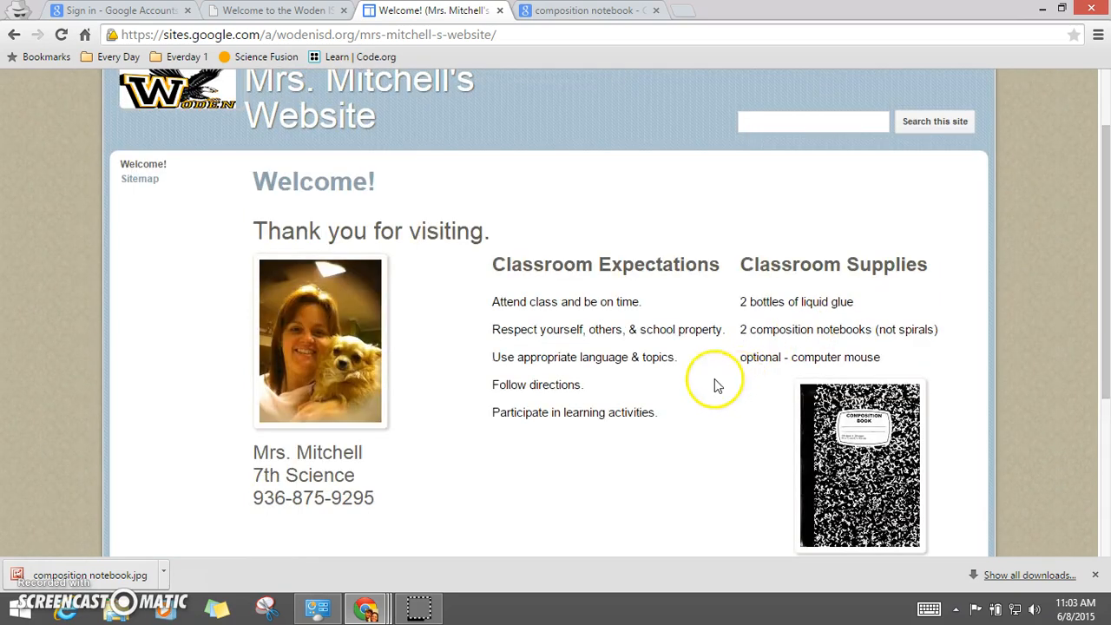